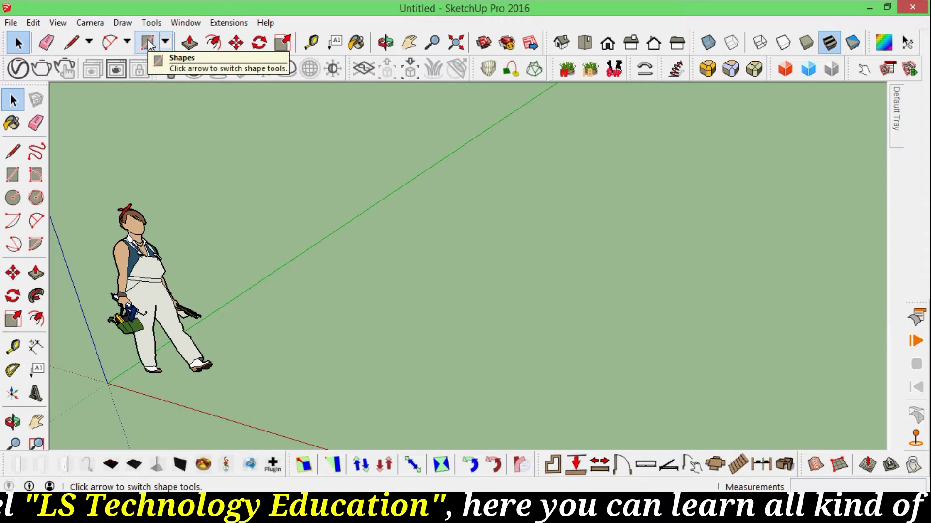
Draw a rectangle flat on the ground beside the figure and select its face
key(r)
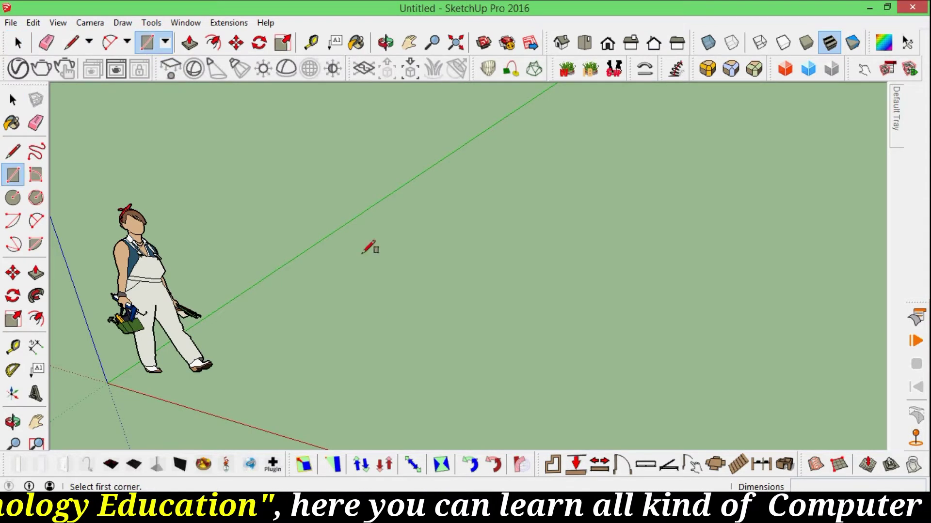
click(304, 334)
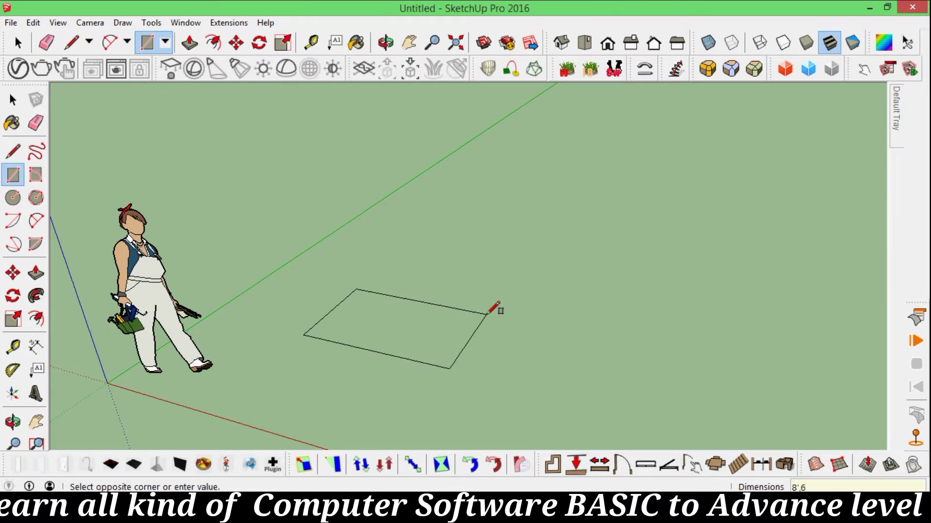
click(488, 314)
middle_drag(494, 307, 440, 306)
key(space)
click(448, 299)
middle_drag(570, 354, 505, 339)
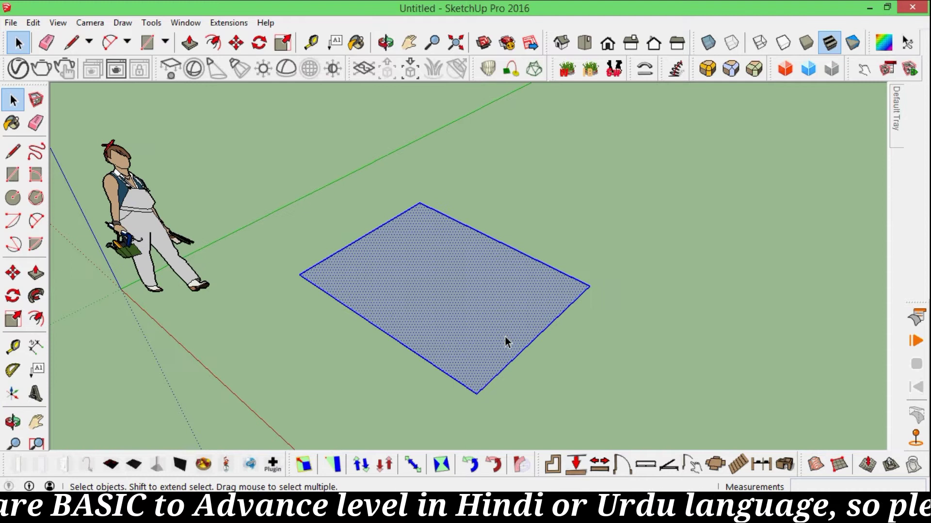
Rotate the rectangle 90 degrees about its bottom corner, locked to the red plane, so it stands upright
click(259, 43)
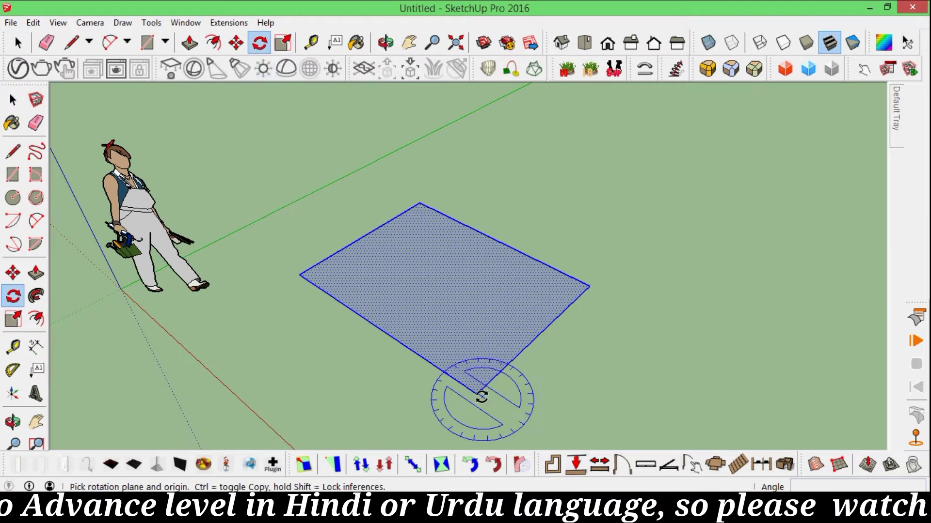
key(Right)
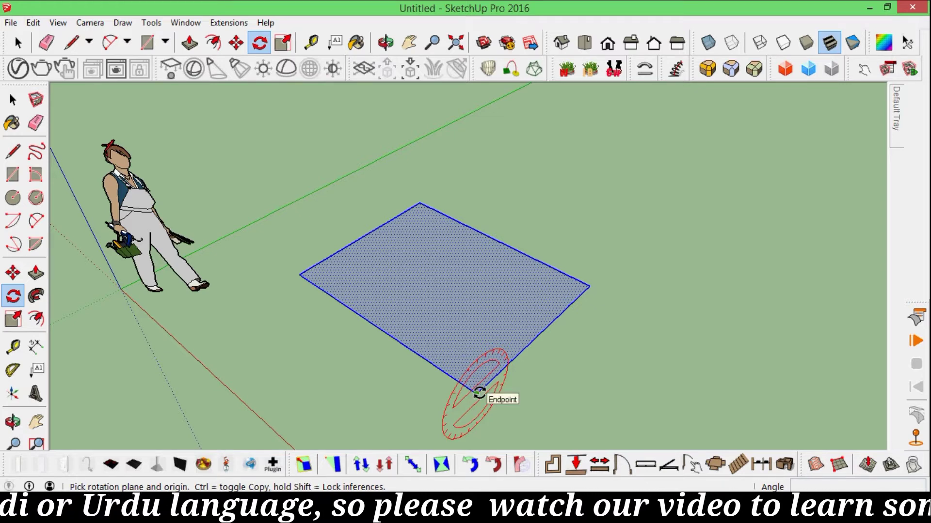
click(479, 394)
click(589, 287)
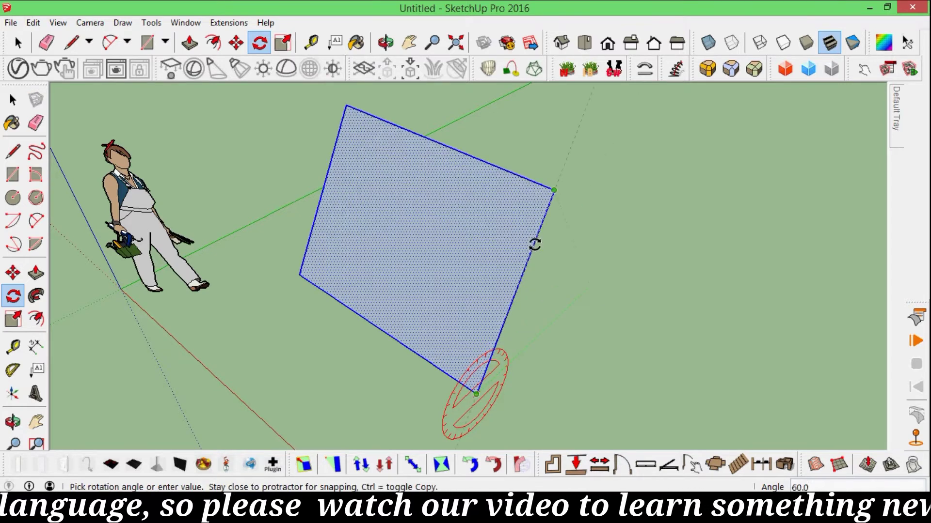
key(Return)
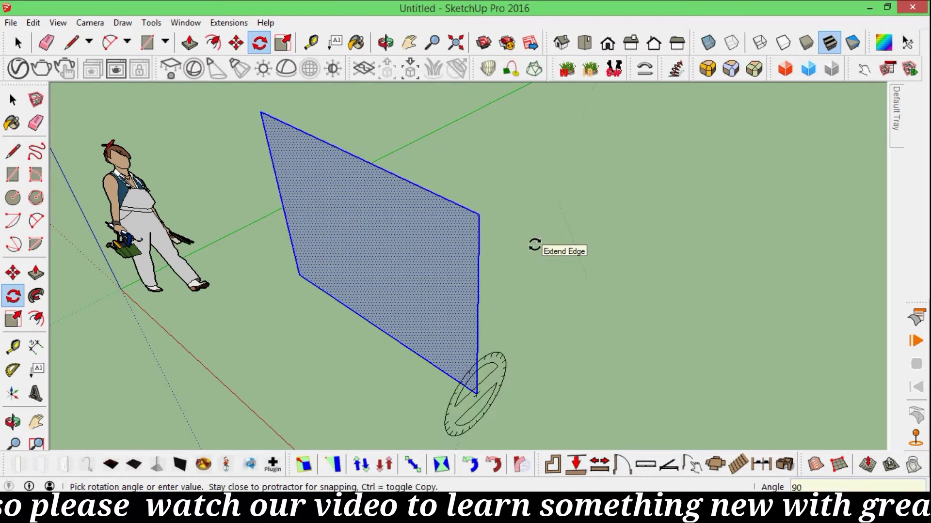
scroll(538, 267, down, 3)
key(space)
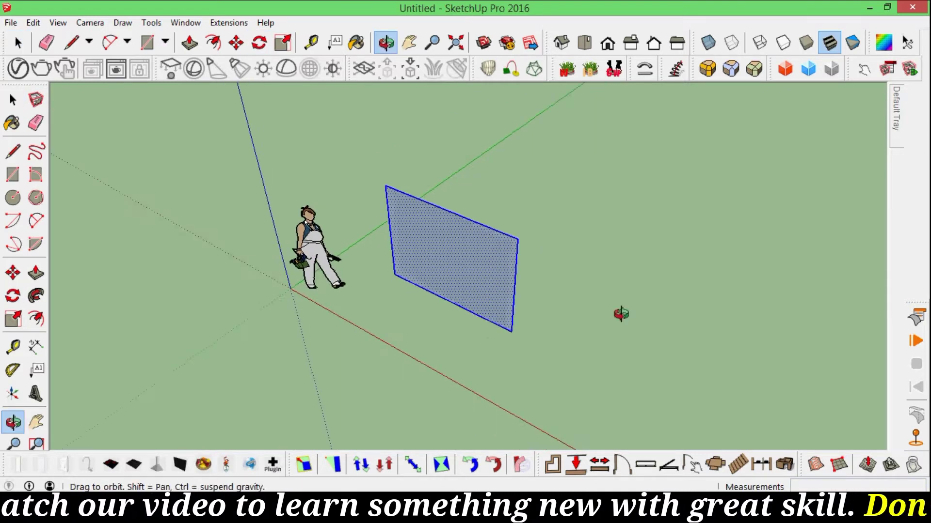
scroll(467, 291, up, 4)
middle_drag(467, 290, 522, 277)
scroll(522, 278, up, 3)
scroll(603, 290, down, 3)
middle_drag(603, 291, 567, 316)
scroll(567, 315, down, 1)
Reverse the upright wall's faces so its white front side faces outward
right_click(515, 231)
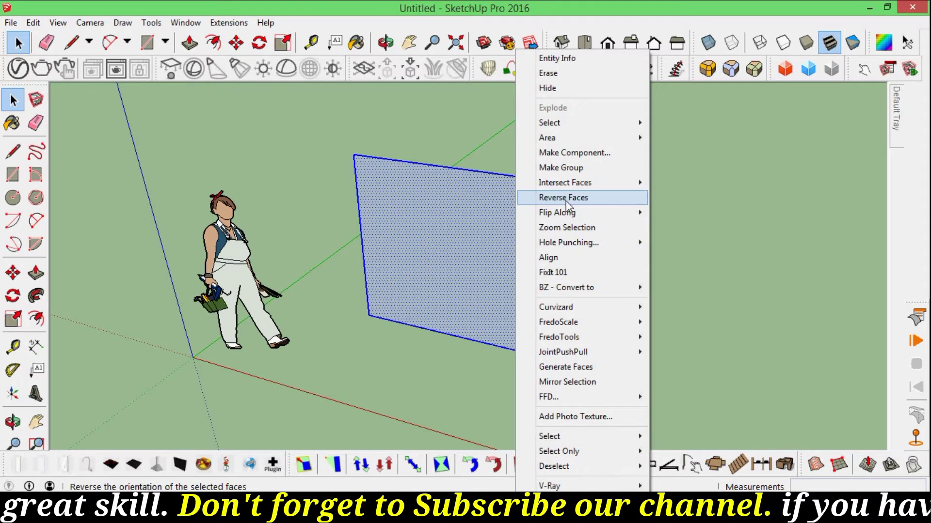
click(566, 200)
mouse_move(660, 241)
middle_down()
mouse_move(437, 241)
mouse_move(569, 243)
middle_up()
key(space)
click(357, 43)
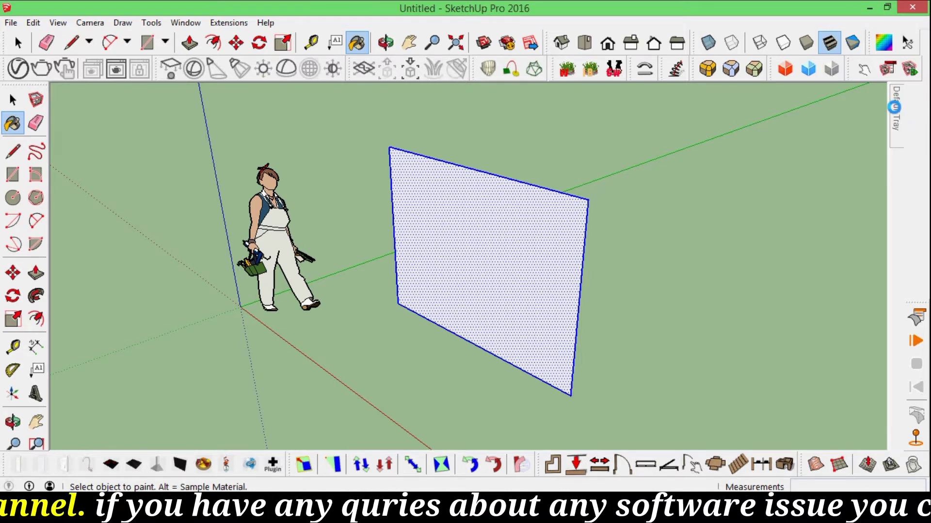
Paint the wall with the Carpet Berber Pattern Gray material
mouse_move(894, 108)
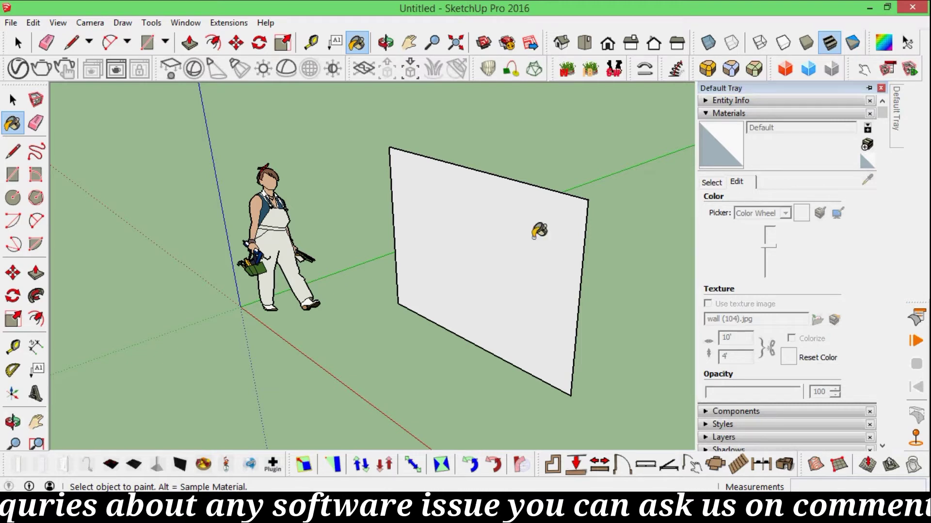
key(space)
click(452, 219)
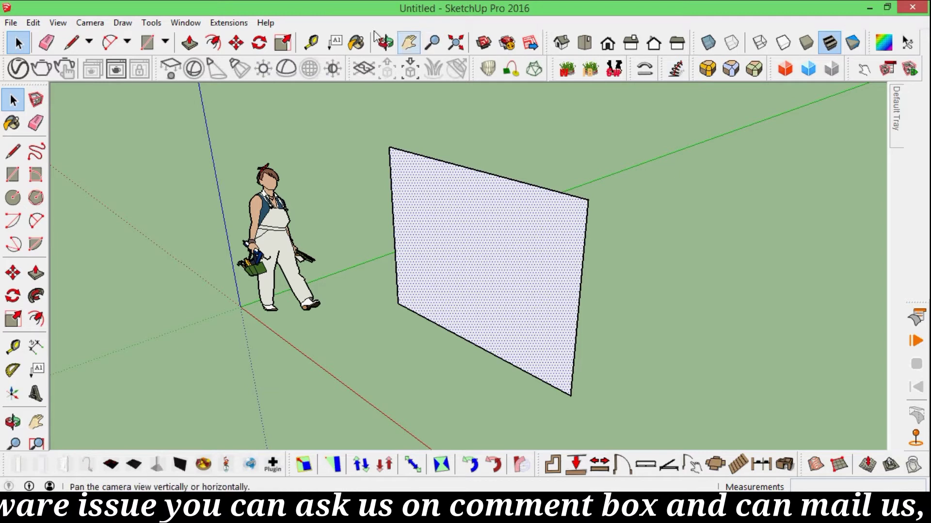
click(356, 42)
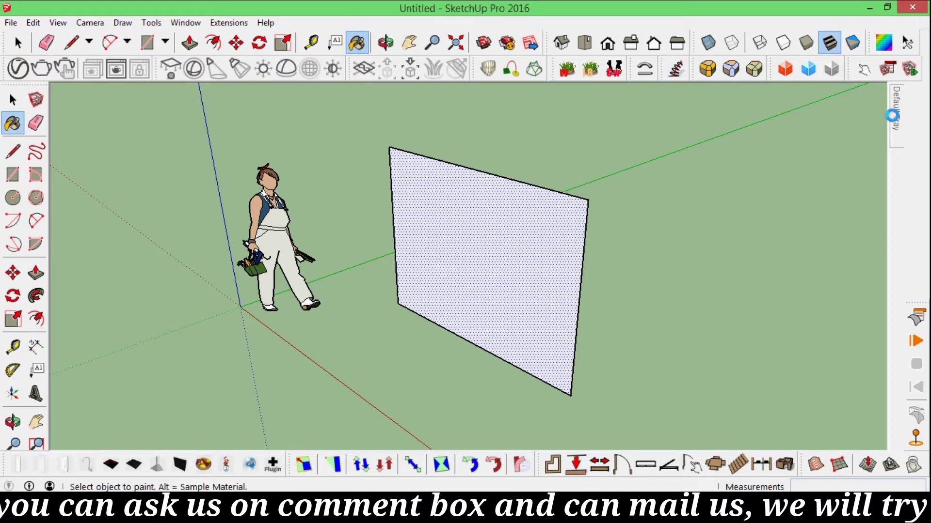
mouse_move(892, 121)
click(717, 185)
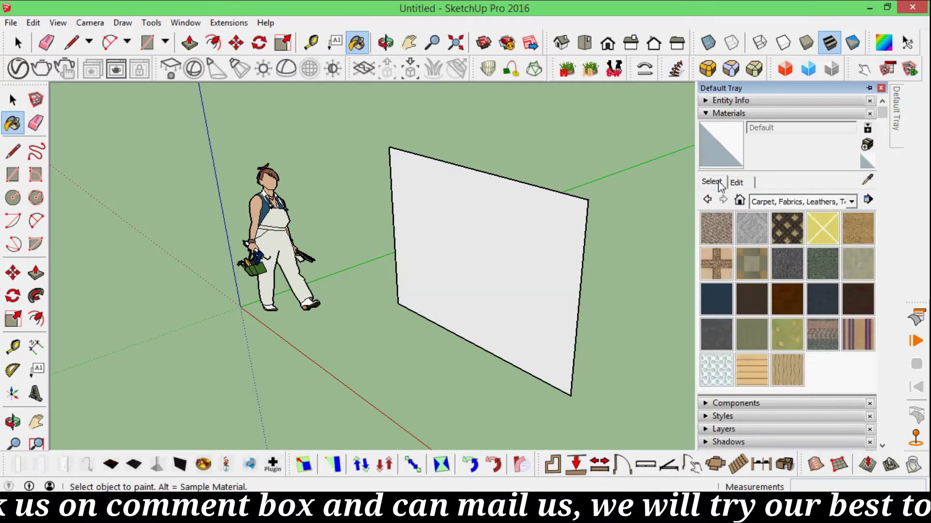
click(751, 228)
click(555, 243)
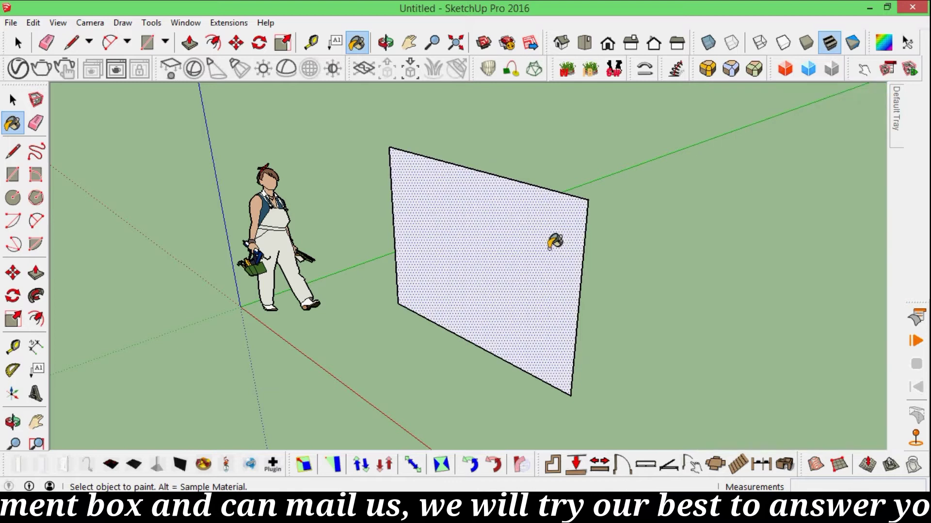
In the material's Edit settings, browse for a replacement texture image
middle_drag(557, 239, 345, 249)
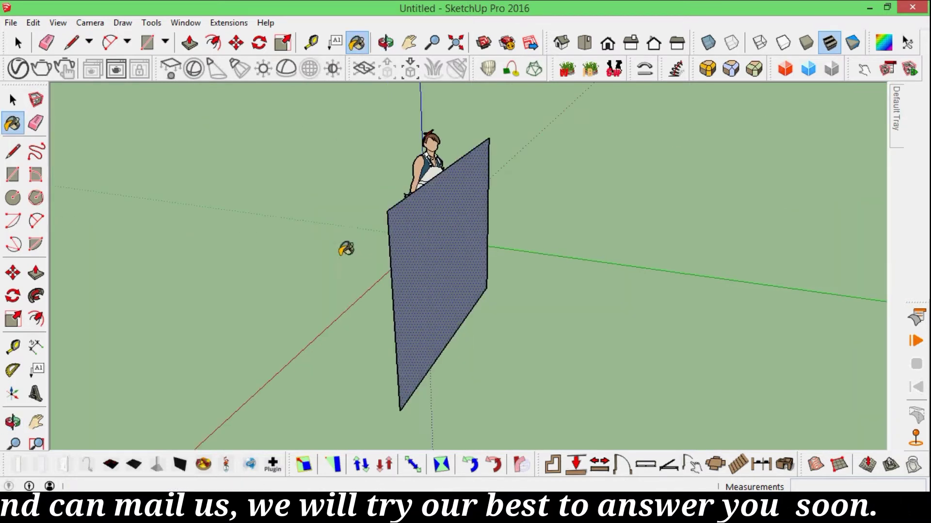
middle_drag(446, 229, 590, 217)
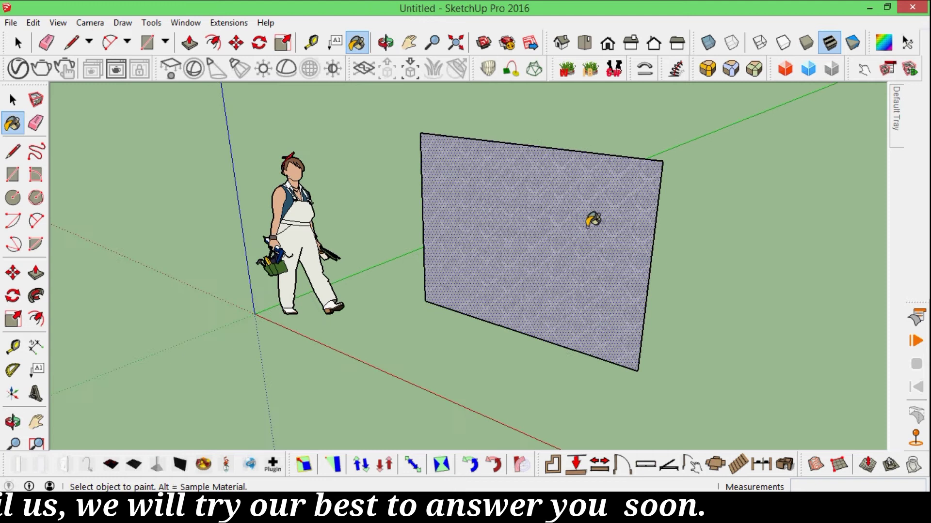
mouse_move(896, 124)
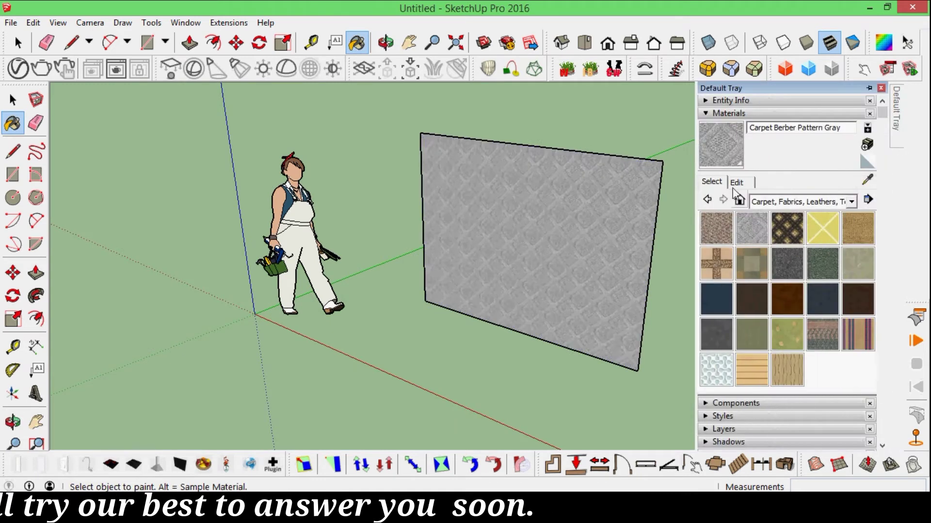
click(738, 183)
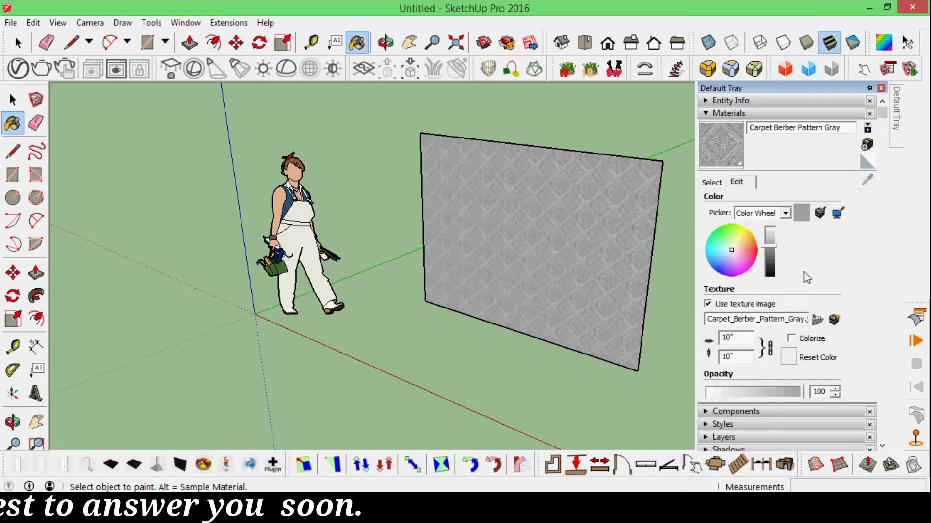
click(817, 320)
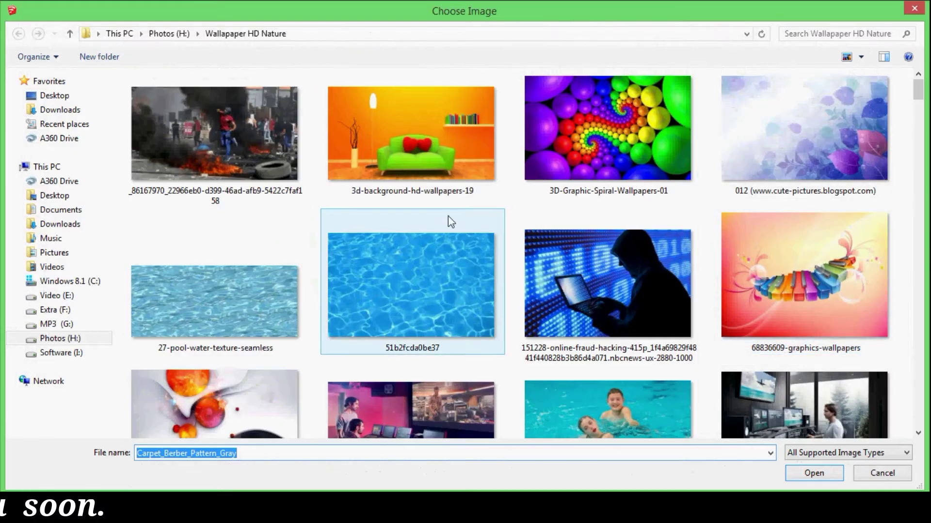
Load 6x3.jpg from Downloads as the wall texture and set its width to 8'
click(60, 109)
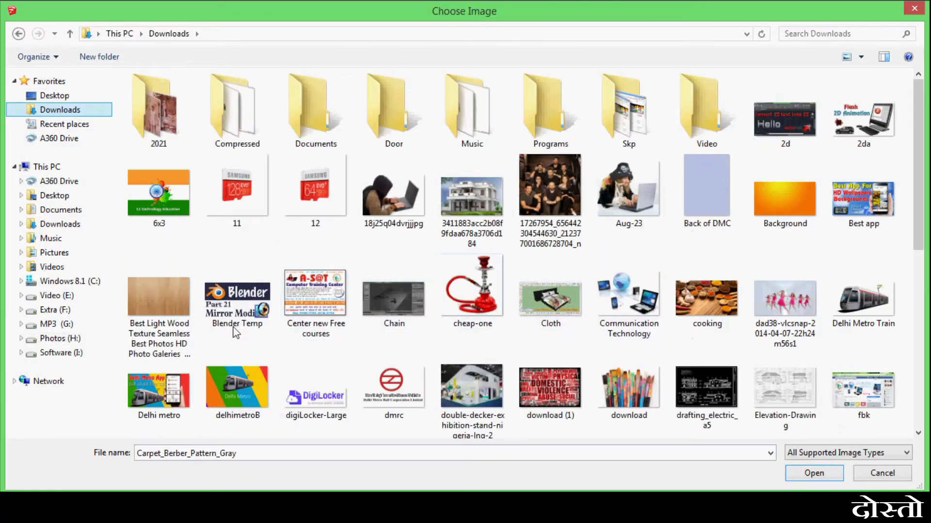
click(156, 193)
click(814, 473)
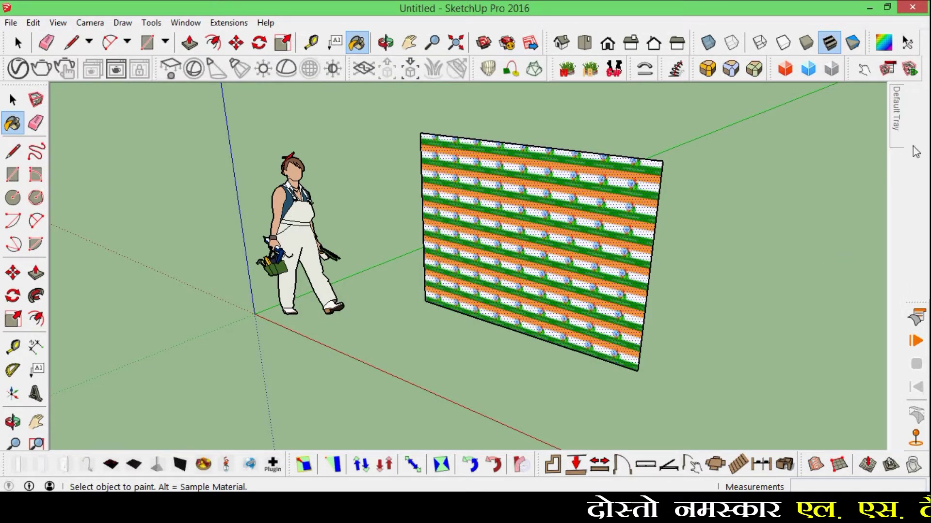
mouse_move(901, 113)
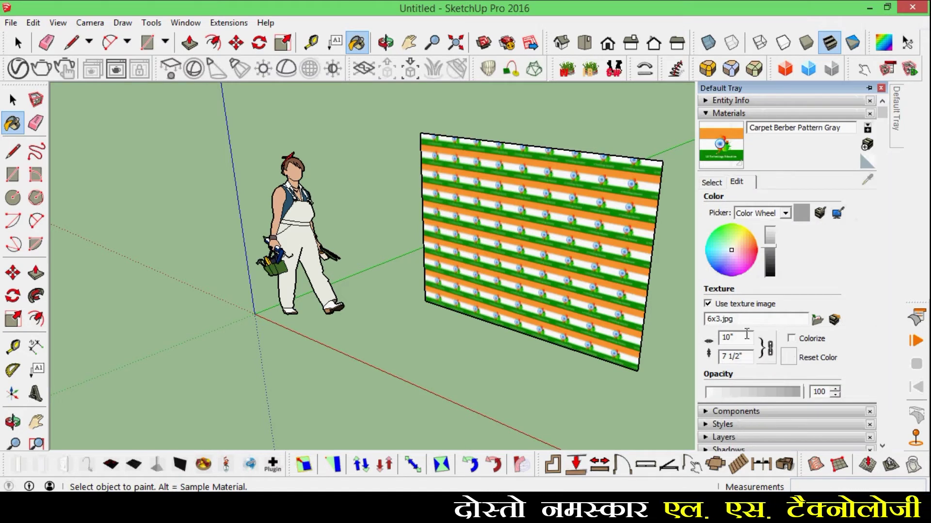
text(8')
key(Return)
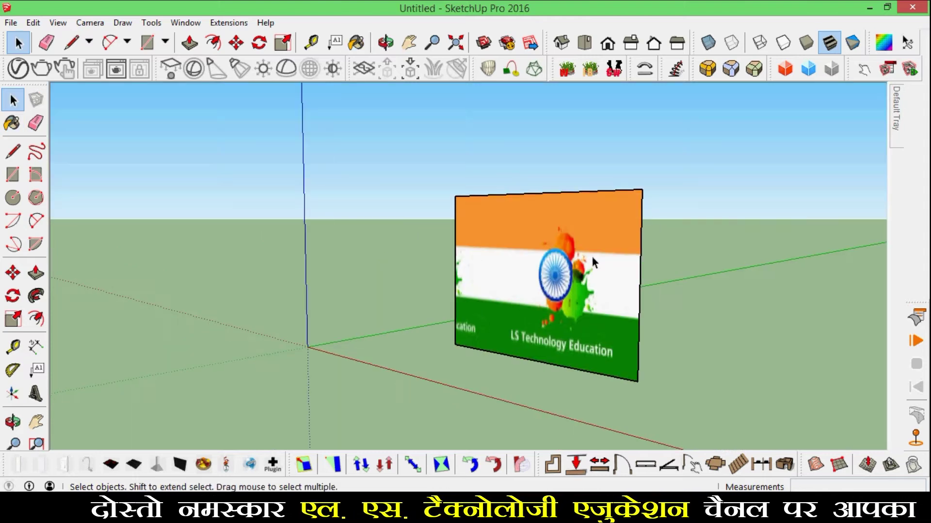
mouse_move(592, 257)
middle_down()
mouse_move(594, 243)
mouse_move(618, 264)
mouse_move(596, 255)
middle_up()
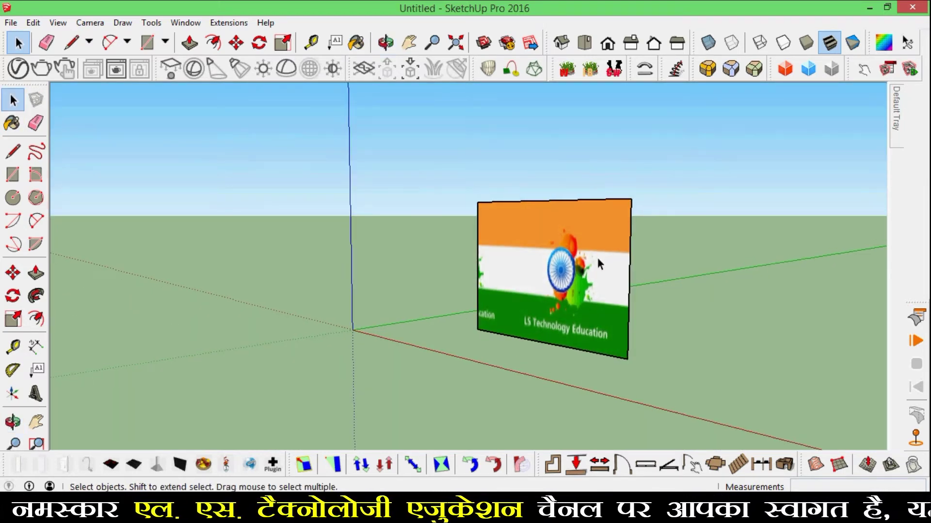
Make the flag-textured face into a group and bring up the group's context menu
click(580, 243)
right_click(558, 240)
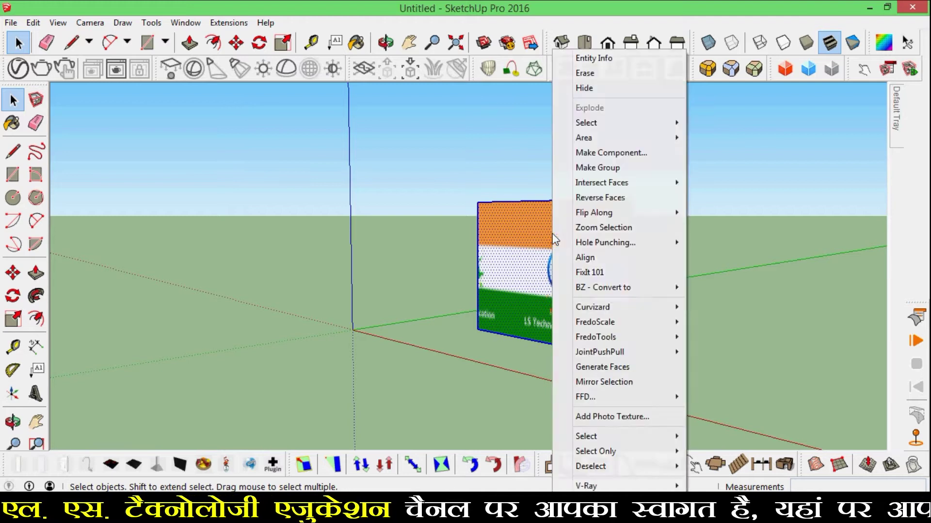
click(597, 168)
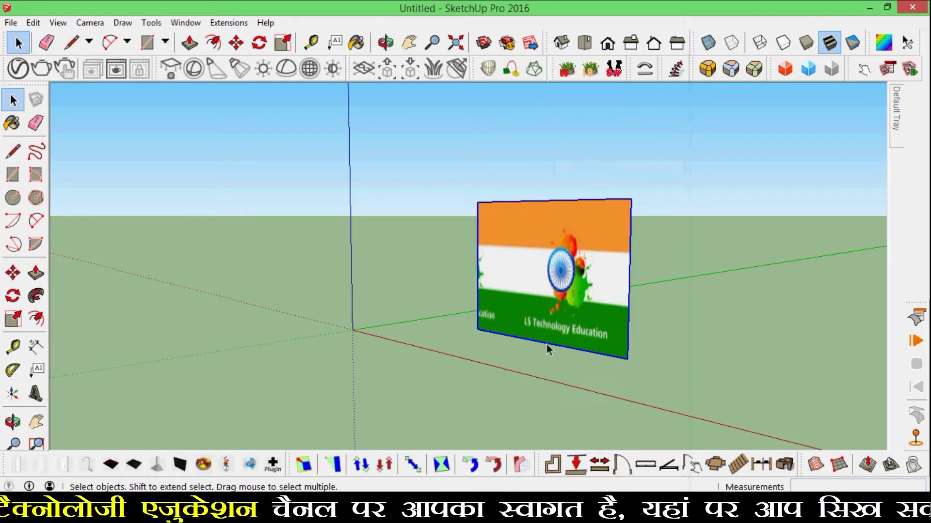
scroll(546, 347, down, 2)
mouse_move(546, 347)
middle_down()
mouse_move(742, 334)
mouse_move(591, 337)
mouse_move(587, 310)
mouse_move(551, 343)
middle_up()
scroll(585, 300, down, 2)
scroll(560, 298, up, 2)
right_click(548, 255)
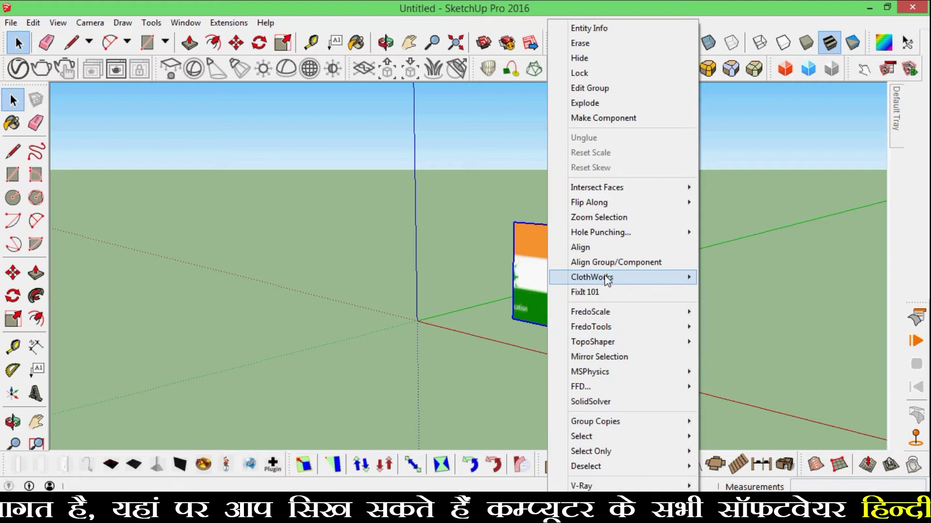
Make the flag a ClothWorks cloth and give it a Simple Grid mesh with default padding
mouse_move(605, 280)
click(746, 278)
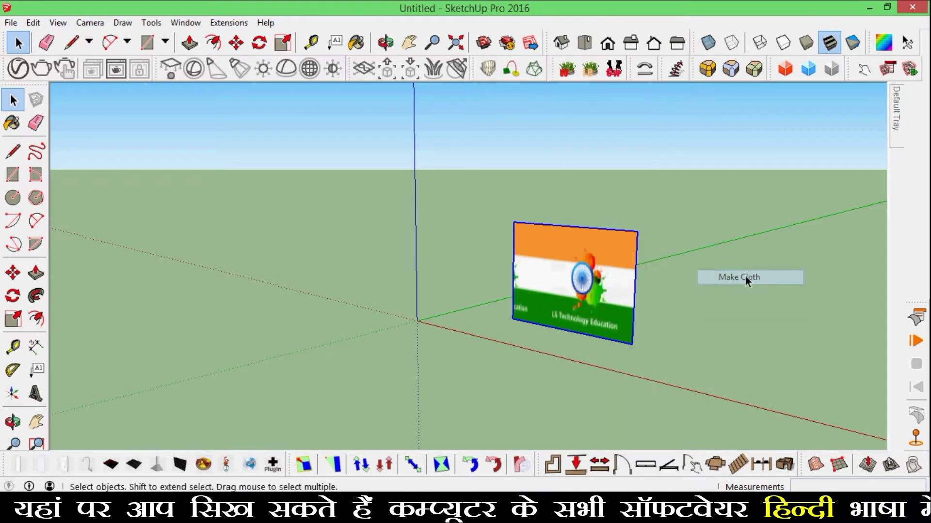
right_click(551, 271)
mouse_move(600, 281)
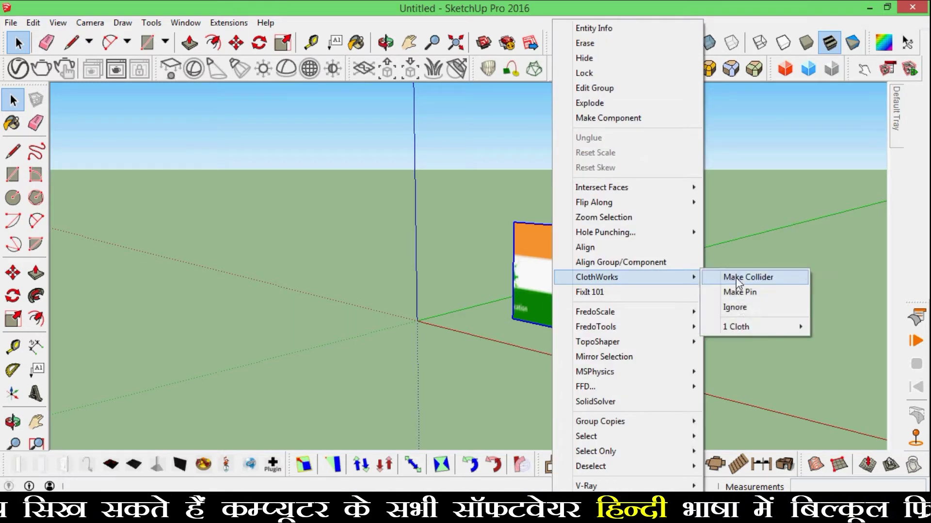
mouse_move(741, 328)
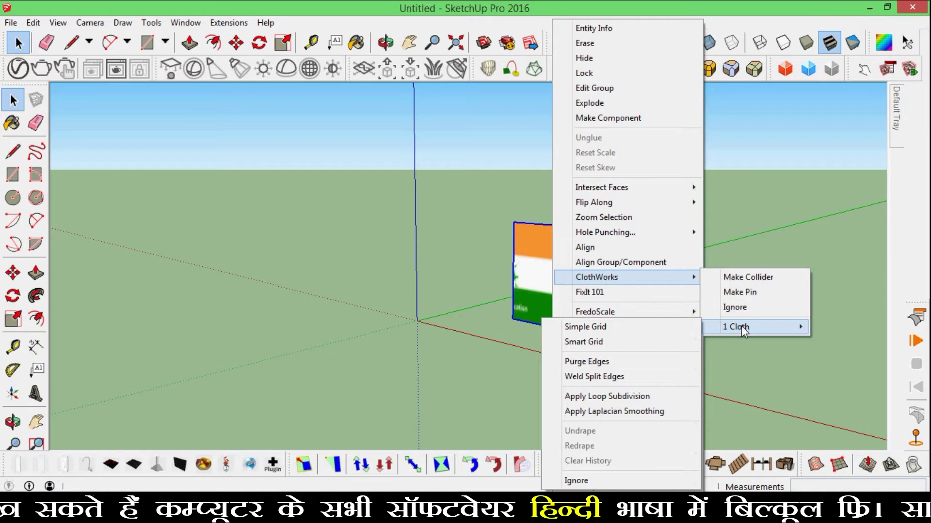
click(588, 330)
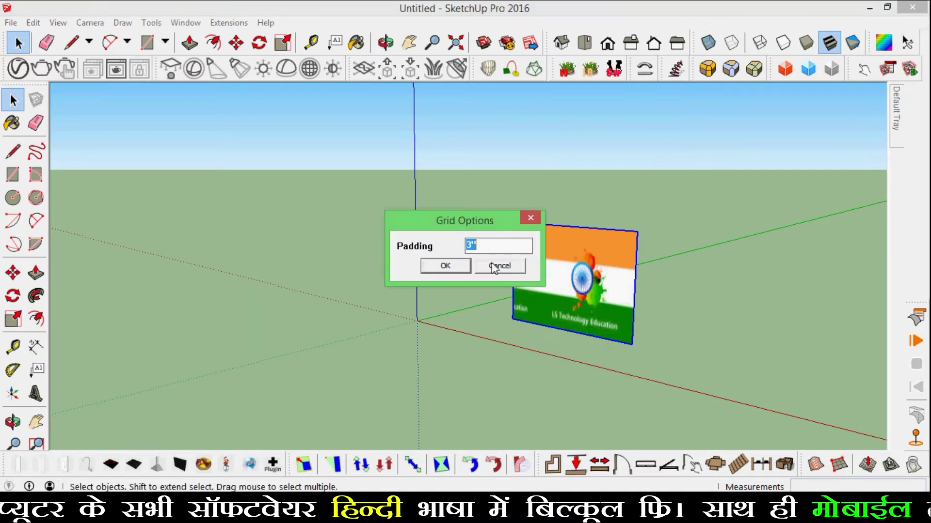
click(461, 268)
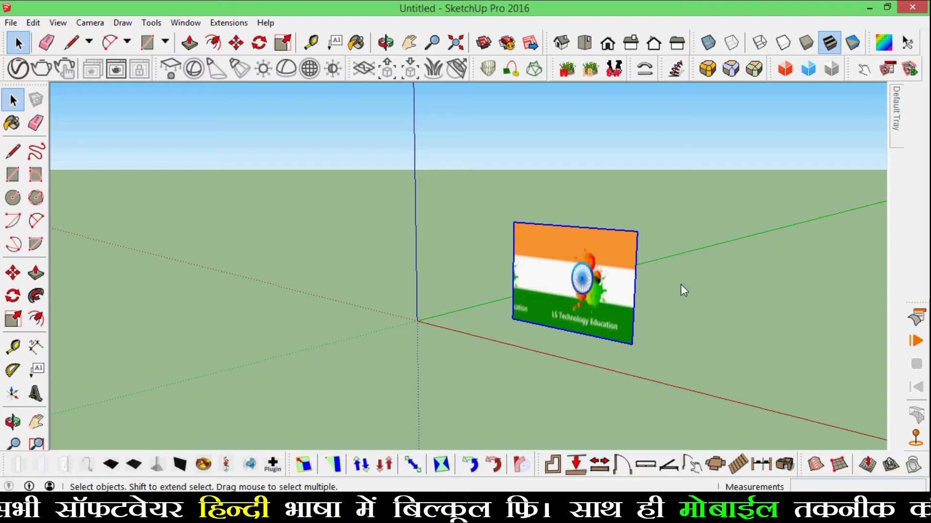
Undock the ClothWorks toolbar so it floats over the view
middle_drag(572, 281, 535, 256)
drag(923, 299, 257, 292)
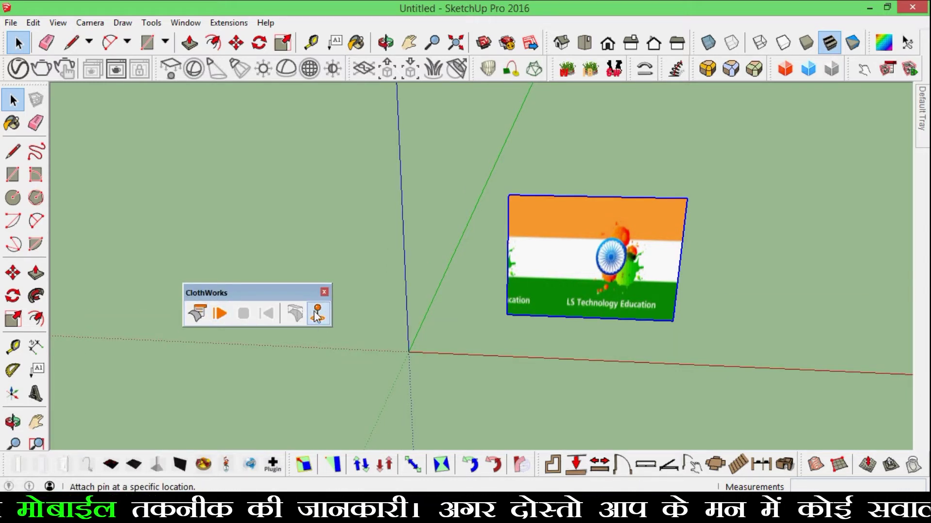
scroll(321, 320, up, 2)
scroll(320, 319, up, 1)
Place ClothWorks pins on the flag's top-left and bottom-left corners
click(318, 314)
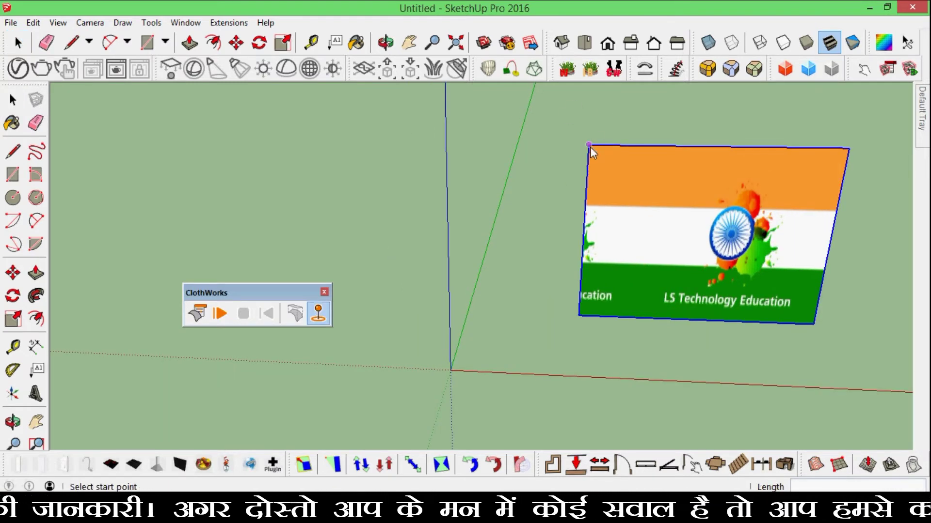
click(593, 114)
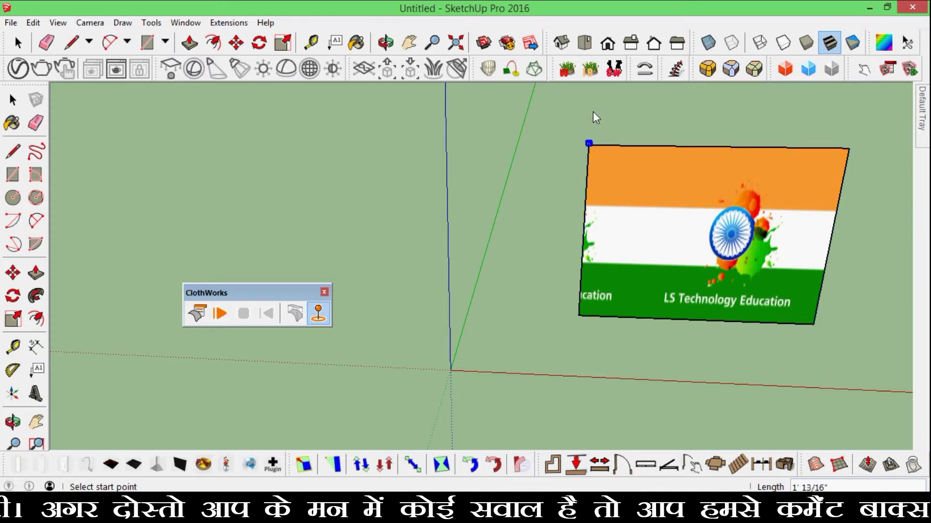
scroll(595, 135, up, 5)
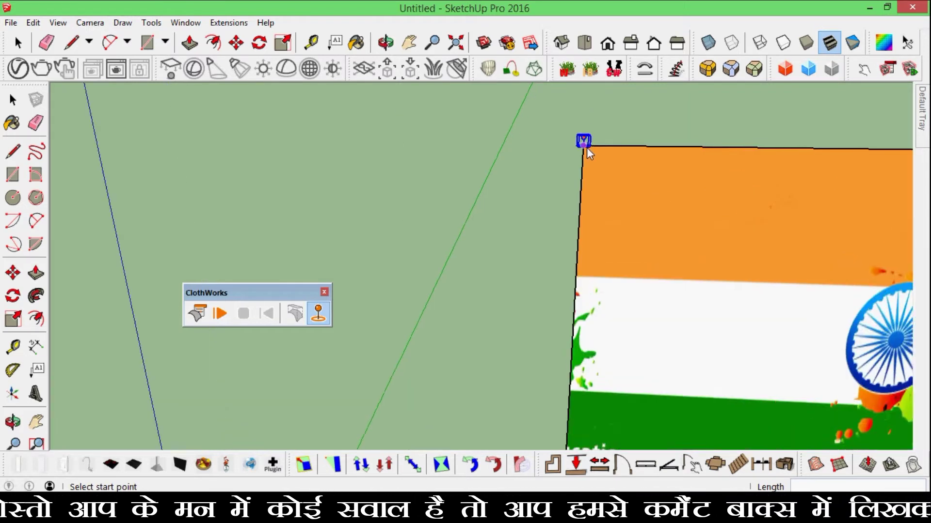
scroll(584, 148, down, 5)
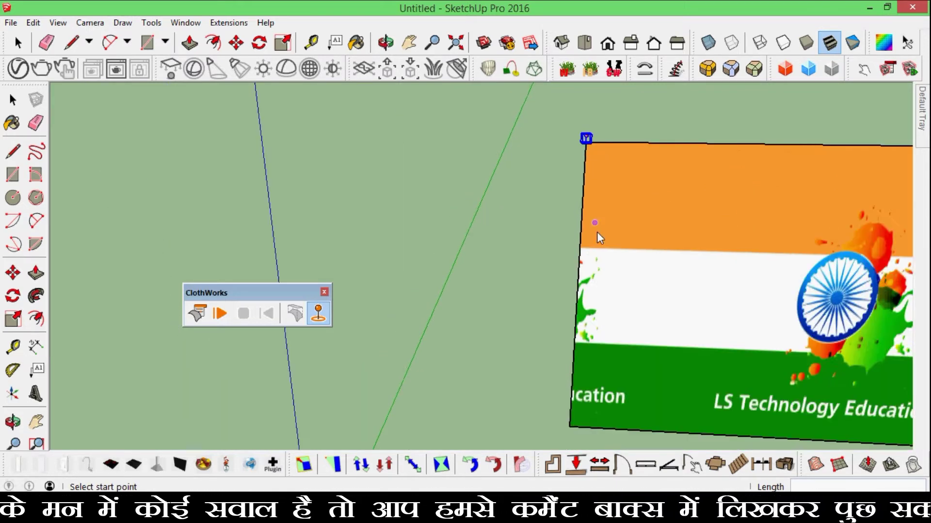
scroll(587, 360, up, 4)
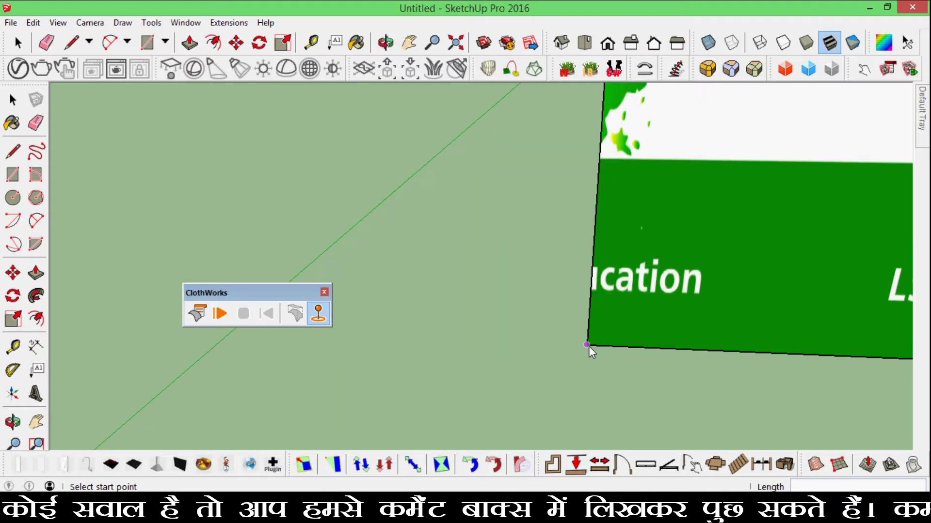
click(584, 381)
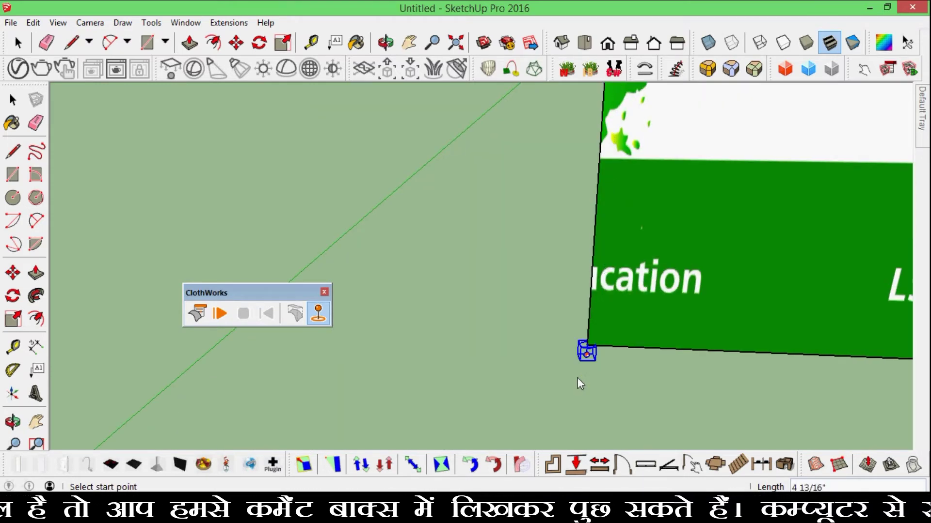
scroll(587, 342, up, 2)
scroll(515, 339, down, 4)
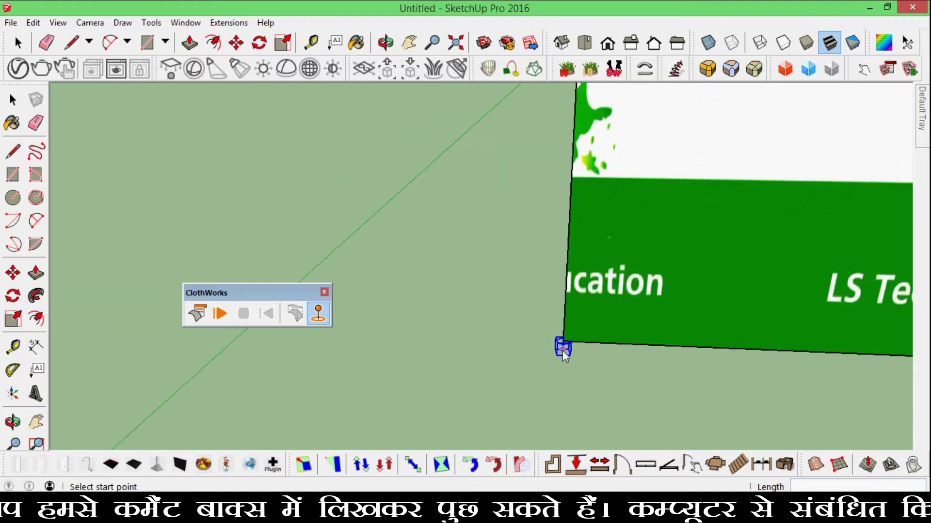
scroll(535, 303, down, 2)
middle_drag(532, 225, 490, 275)
scroll(504, 241, up, 2)
scroll(491, 275, up, 2)
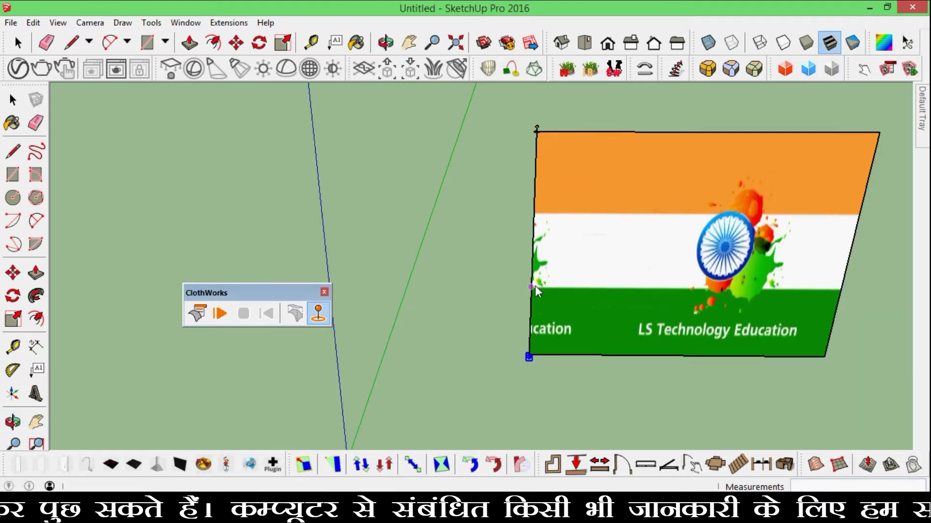
Return to the Select tool, select the pinned flag, and move the ClothWorks toolbar aside
click(12, 98)
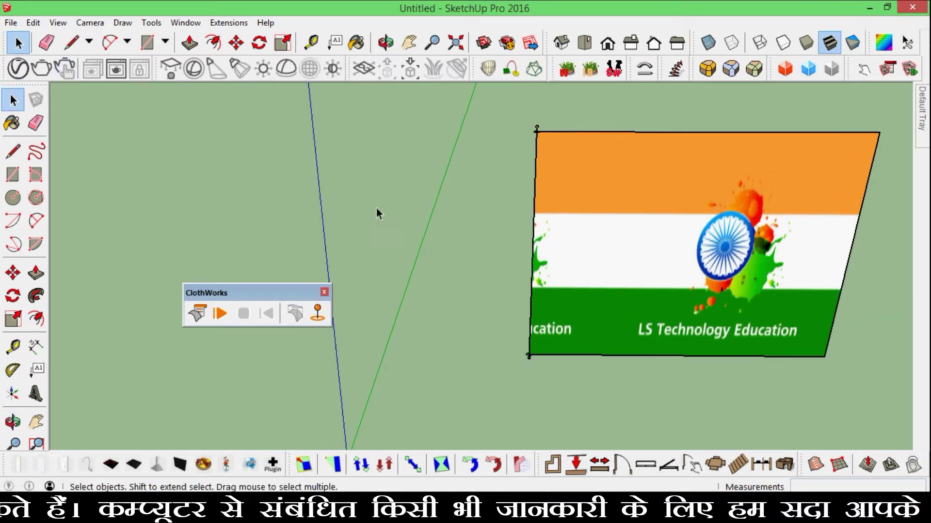
scroll(486, 207, down, 2)
middle_drag(476, 208, 436, 203)
scroll(443, 232, up, 1)
scroll(621, 218, up, 1)
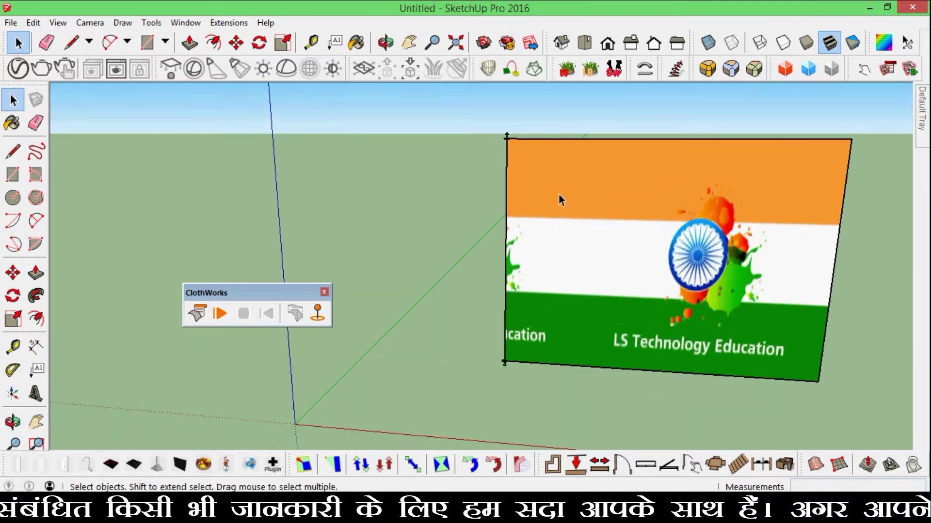
click(557, 184)
scroll(481, 218, down, 2)
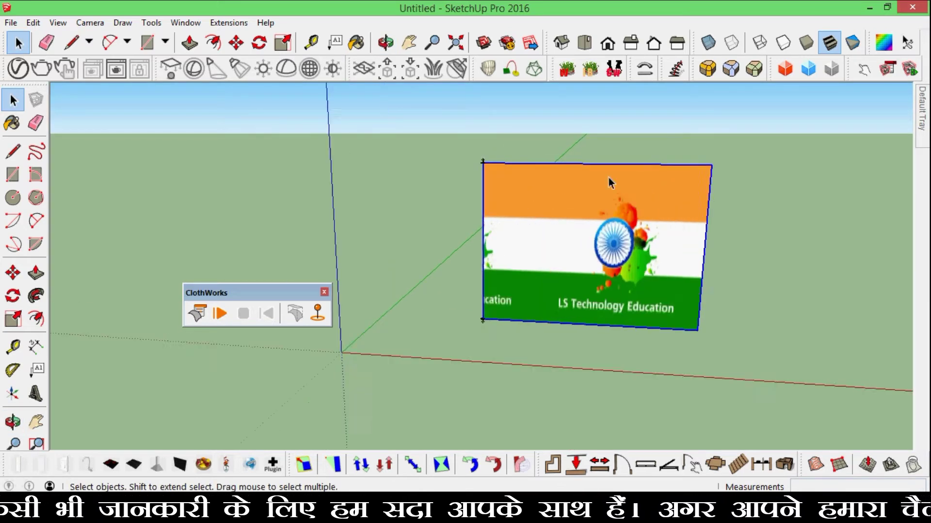
drag(283, 285, 278, 215)
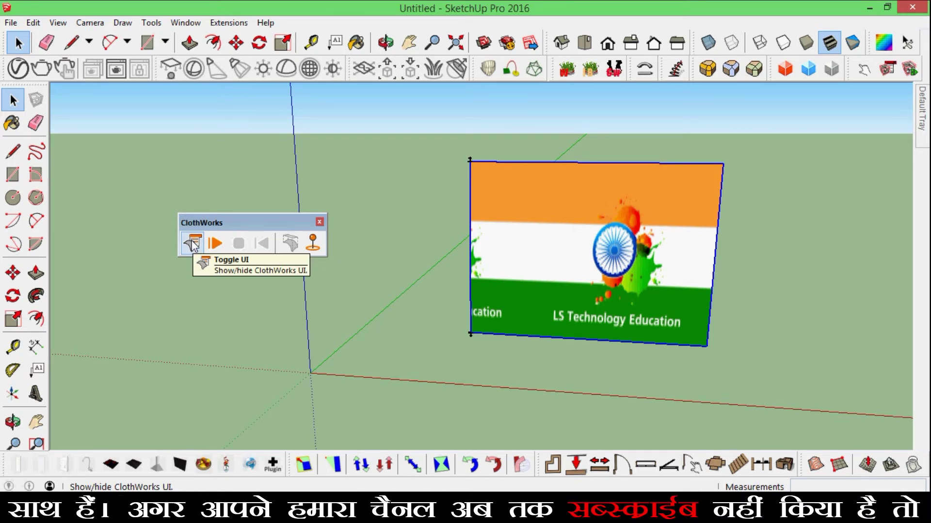
Open the ClothWorks UI window at the right edge and show its Object settings
click(192, 242)
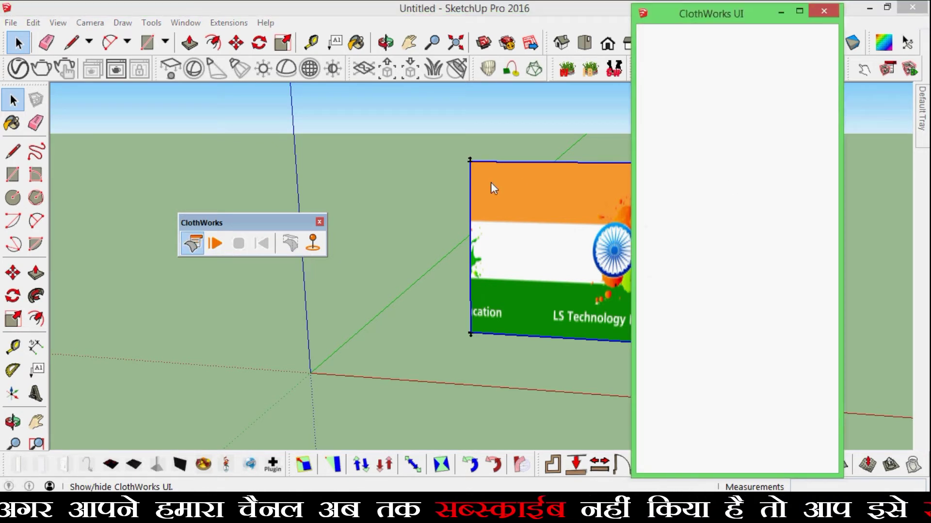
drag(680, 19, 750, 33)
scroll(291, 200, down, 3)
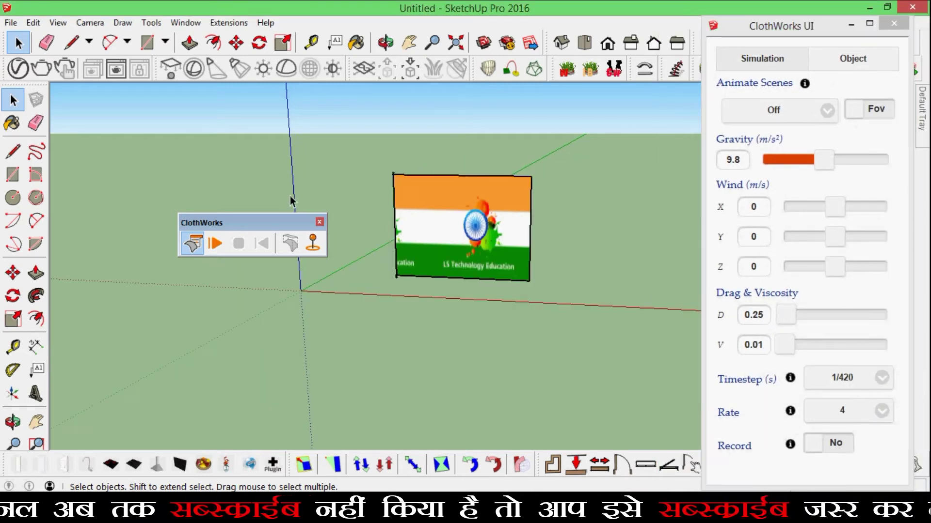
scroll(615, 178, up, 2)
drag(257, 222, 170, 243)
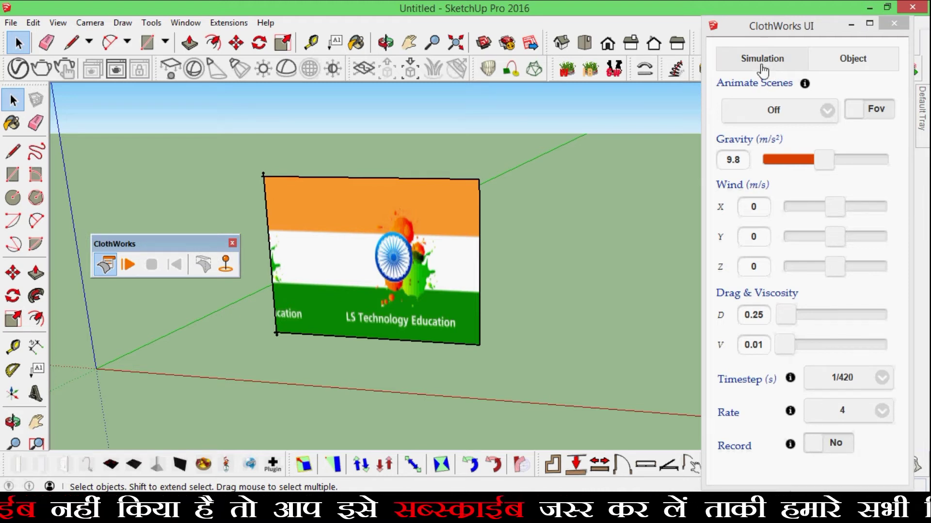
click(853, 59)
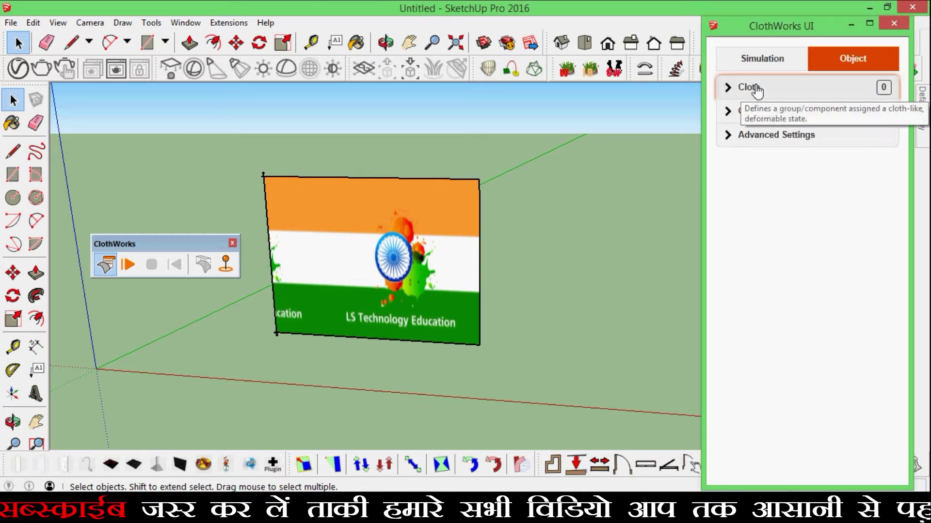
Enable Drag and Self-Collide on the flag's cloth properties and lower Density from 1540 to 1501
click(755, 89)
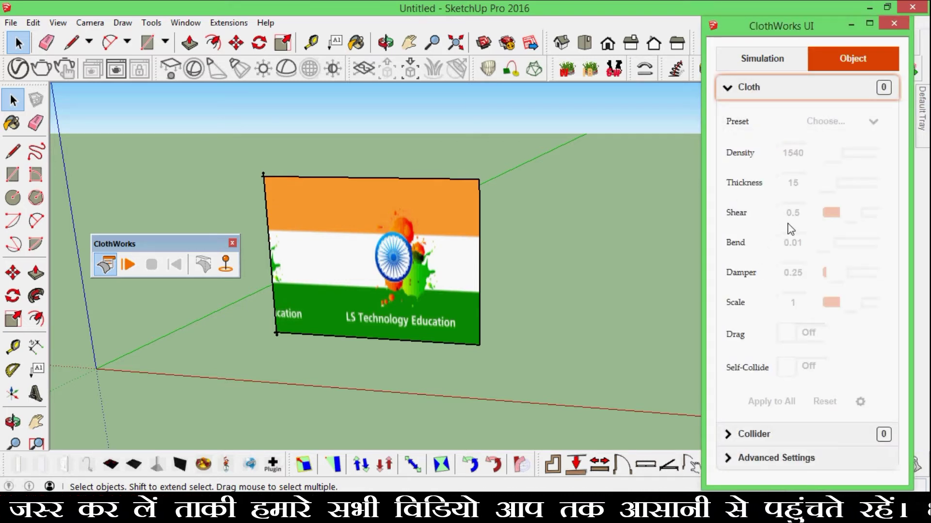
click(449, 219)
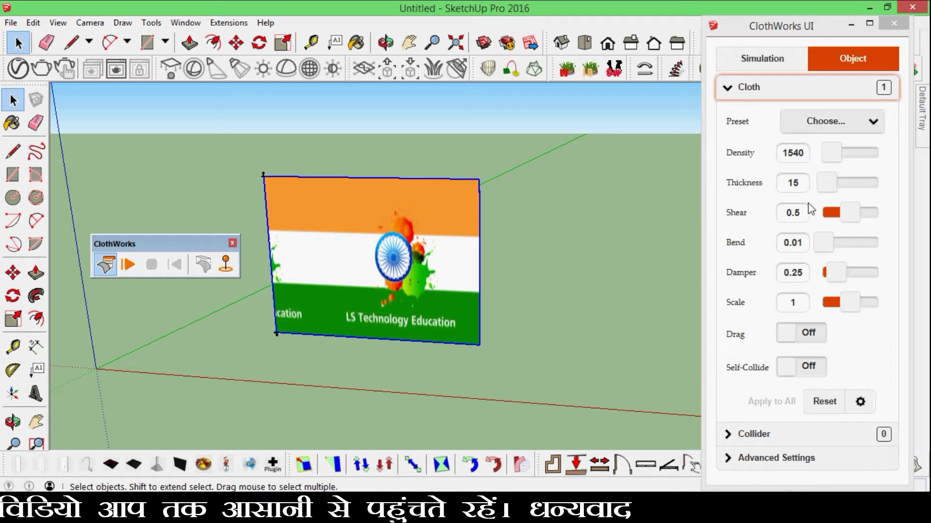
click(814, 336)
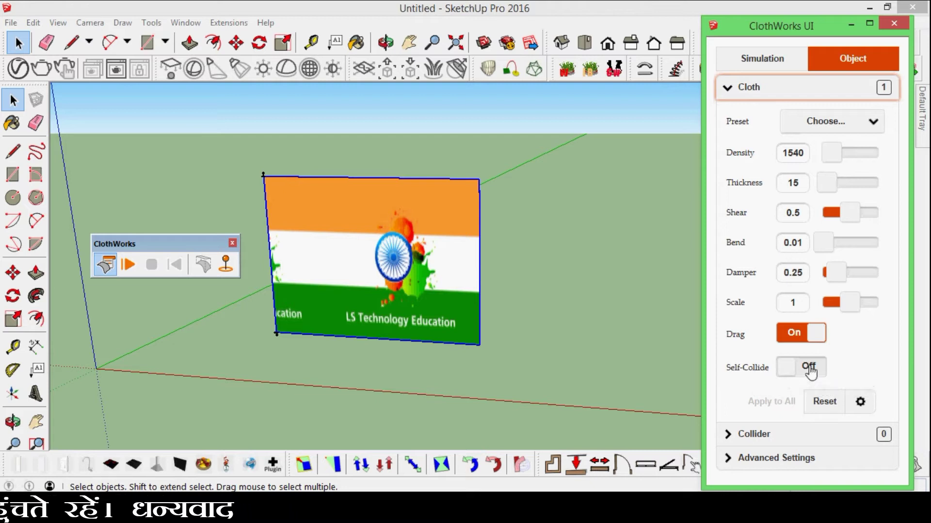
click(809, 371)
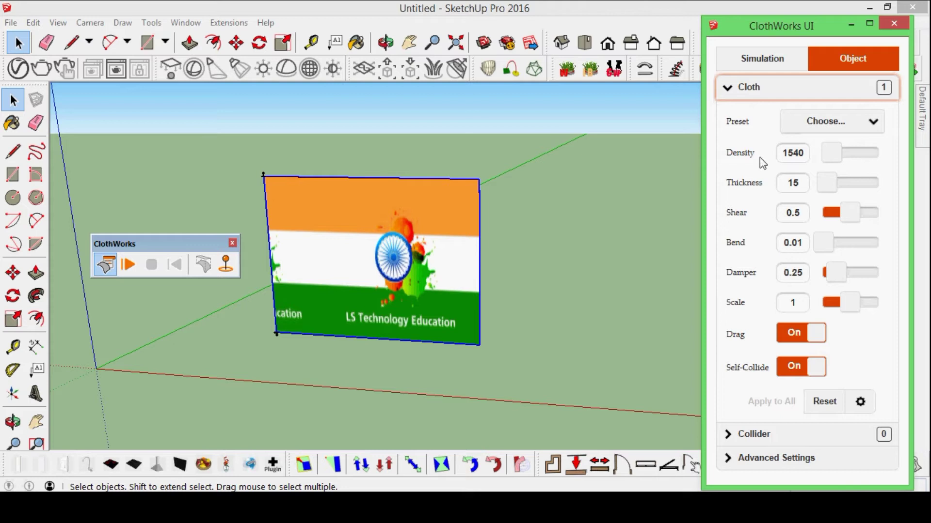
drag(835, 162, 833, 160)
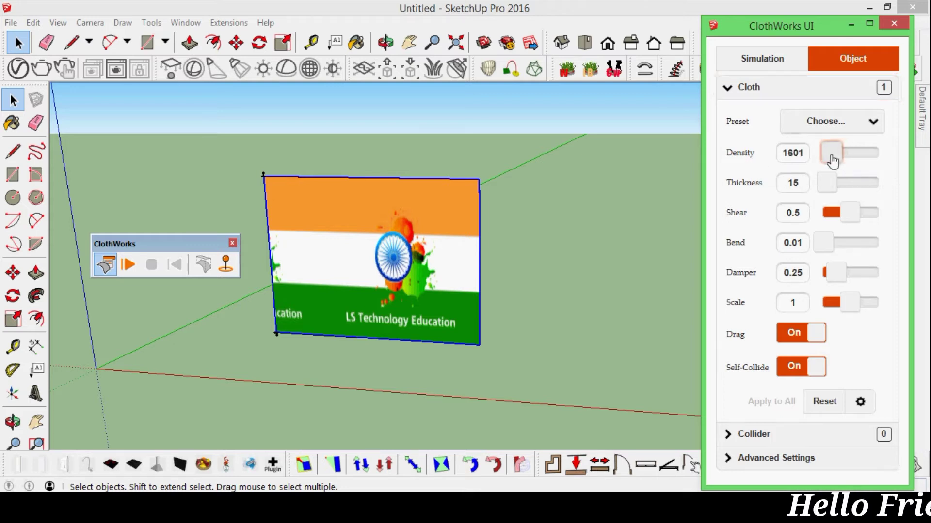
mouse_move(832, 161)
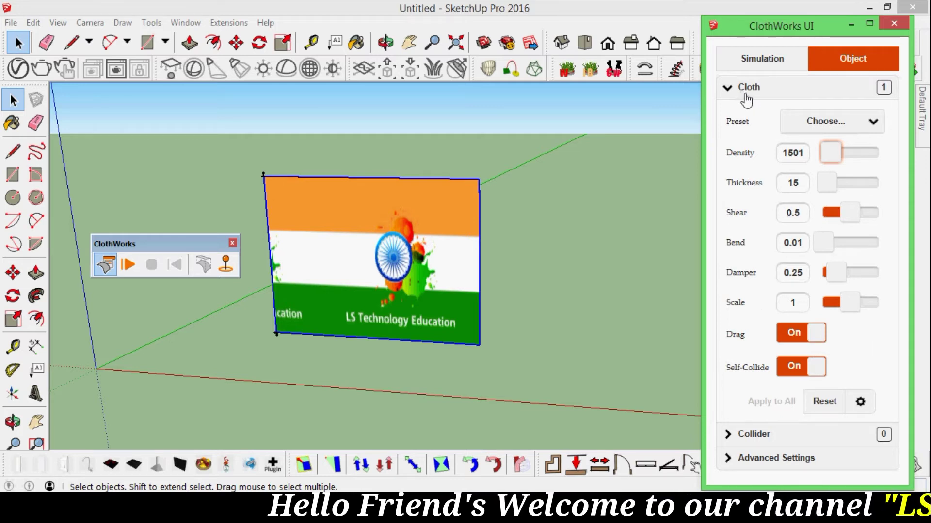
In the Simulation settings, raise the Wind X value to 12 m/s
click(756, 60)
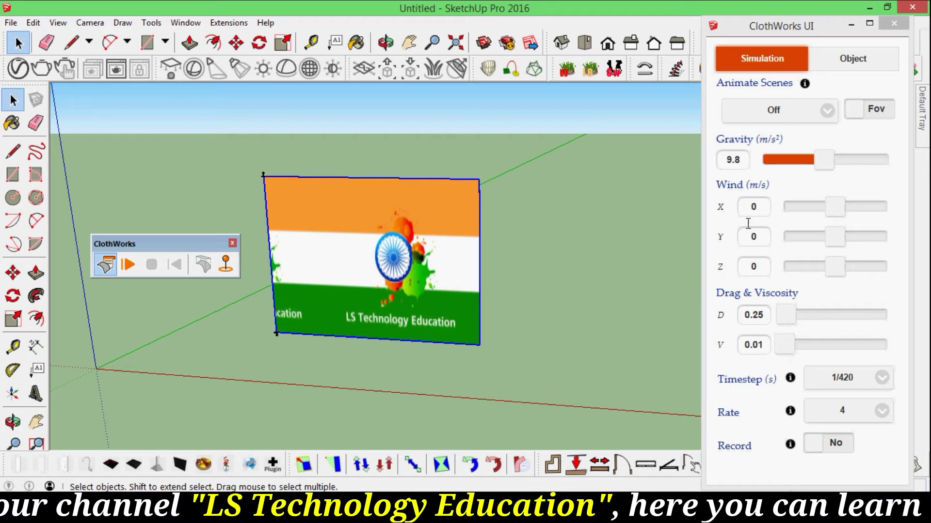
click(842, 211)
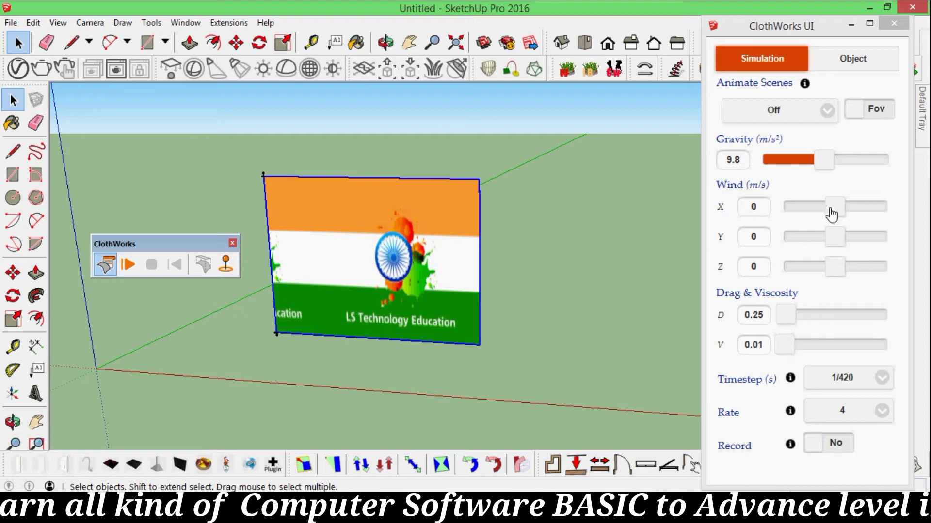
drag(838, 213, 842, 213)
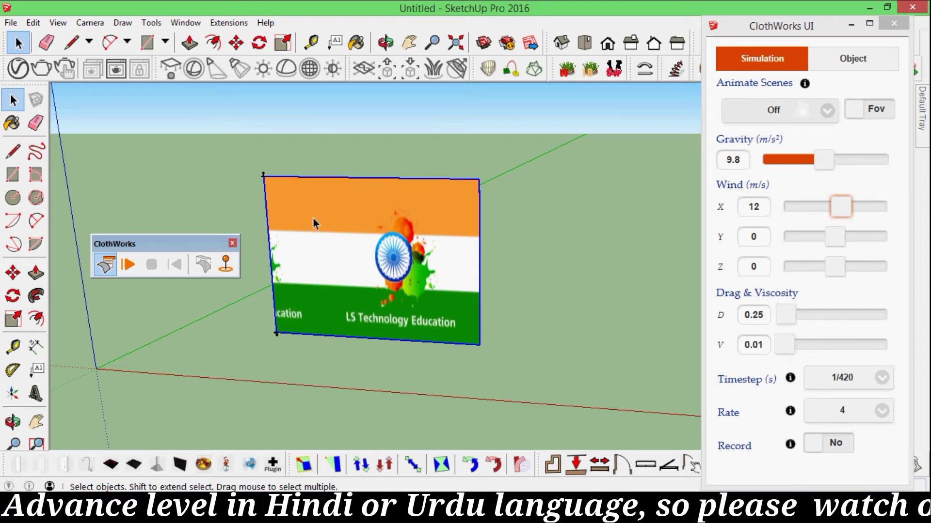
Play the cloth simulation, vary Wind X, and leave it at 10 m/s while orbiting the waving flag
click(129, 269)
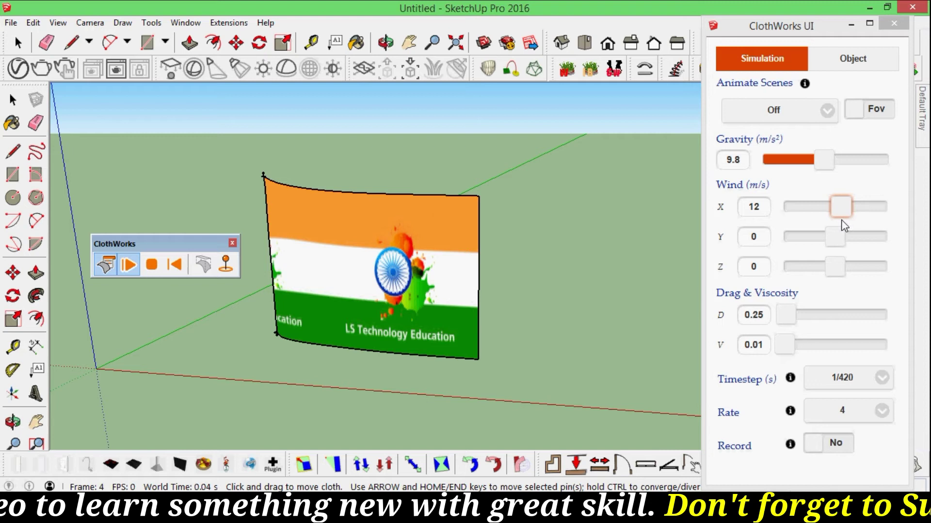
drag(841, 214, 855, 208)
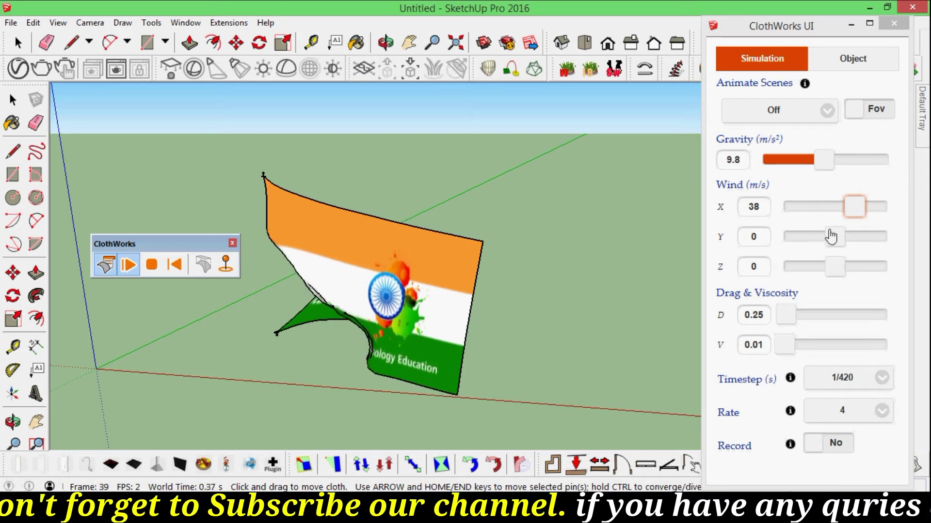
drag(853, 208, 836, 208)
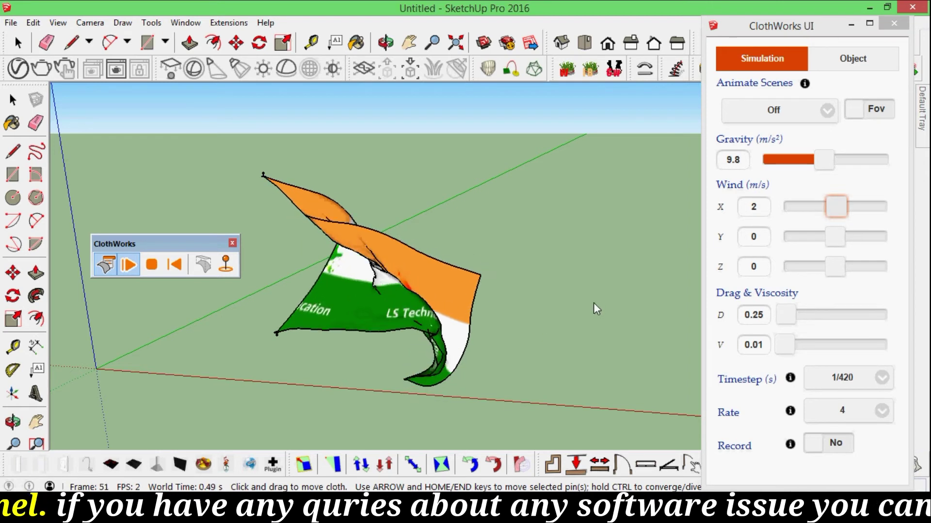
middle_drag(628, 260, 664, 218)
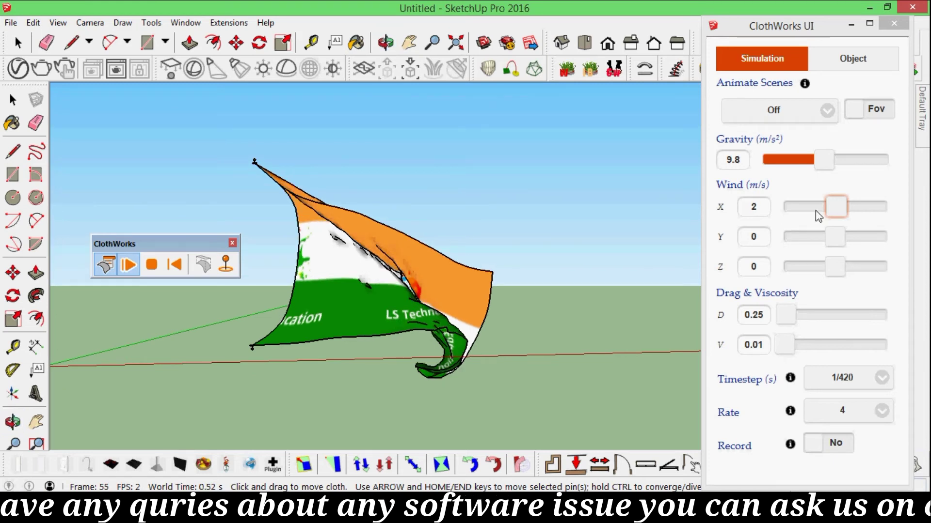
drag(833, 213, 840, 213)
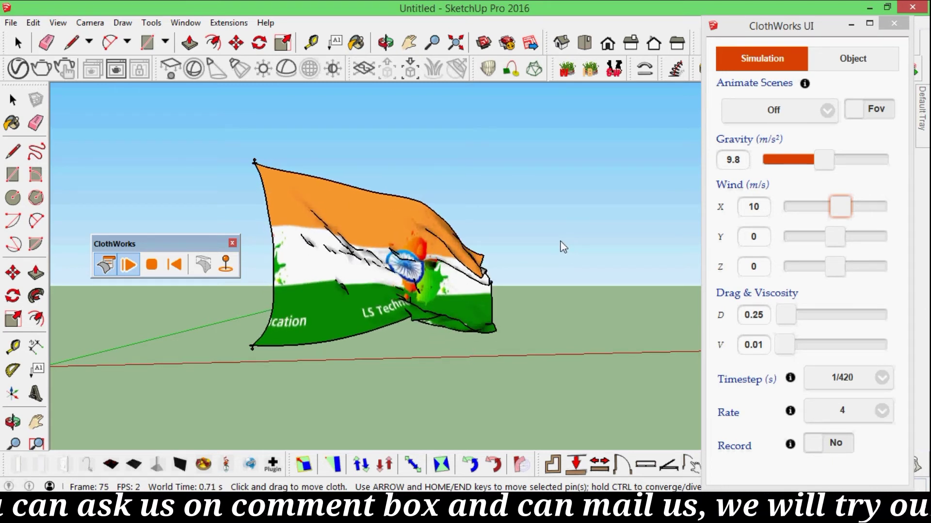
middle_drag(557, 264, 421, 291)
scroll(421, 291, up, 1)
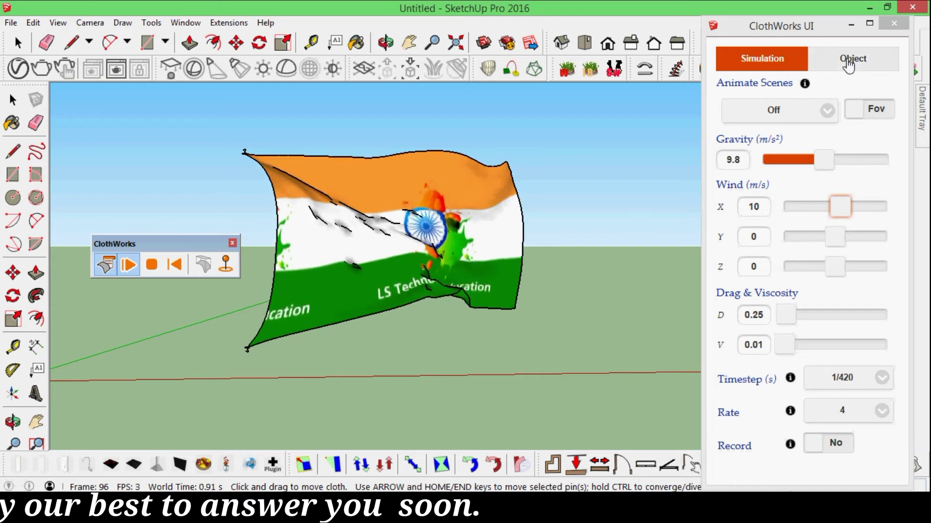
Select the flag in the Object settings and drop its Density from 1501 to 301
click(848, 61)
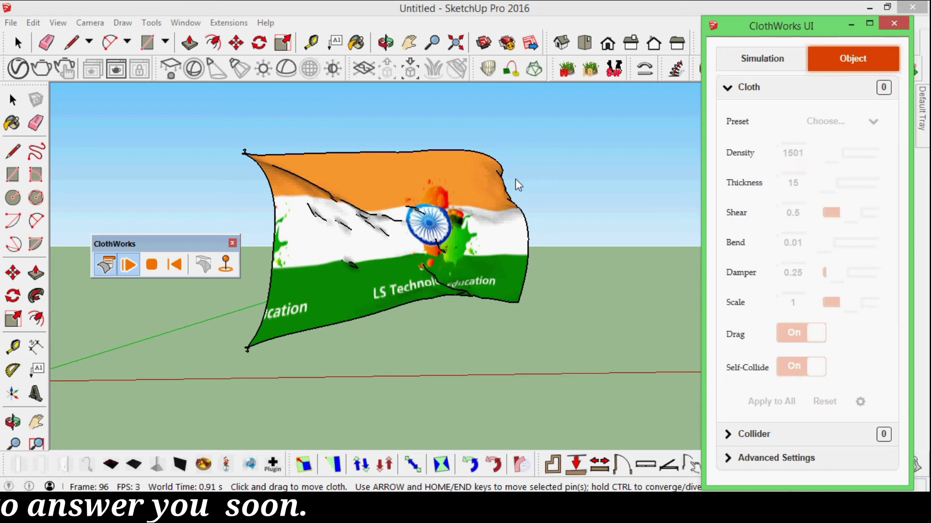
click(395, 246)
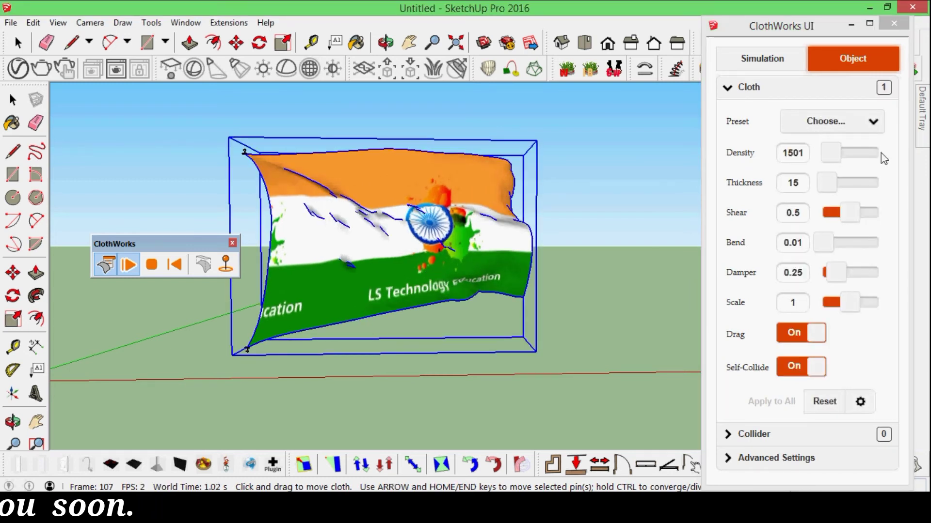
drag(828, 160, 824, 154)
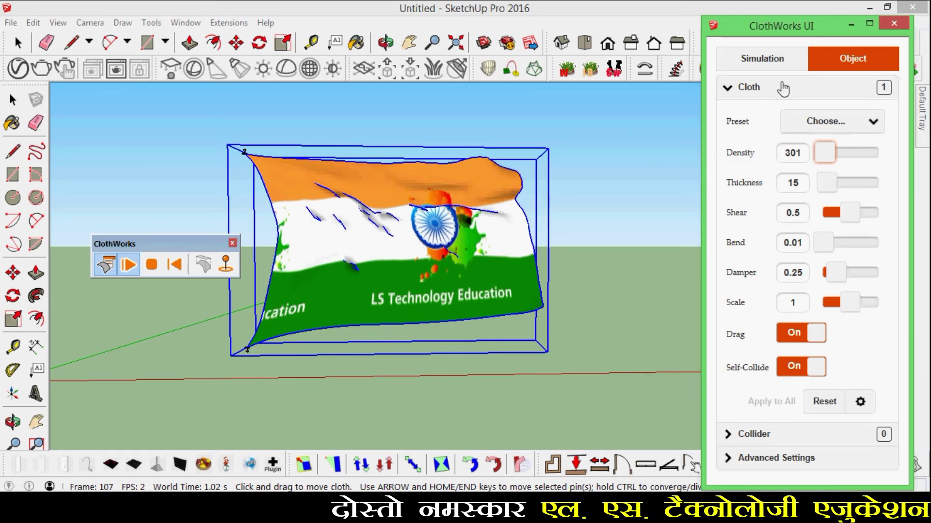
Try Wind Y values of 10, -14 and -6, then settle the sideways wind at -2 m/s
click(773, 60)
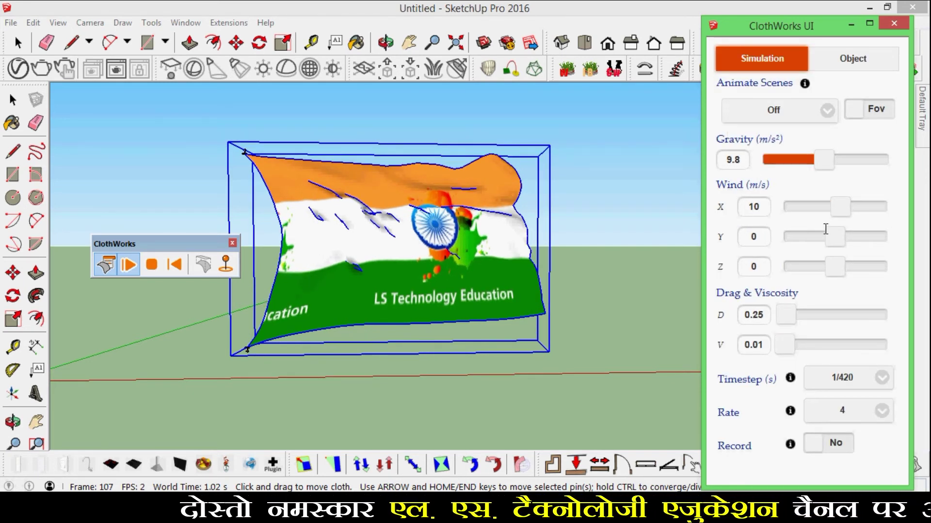
drag(836, 244, 840, 243)
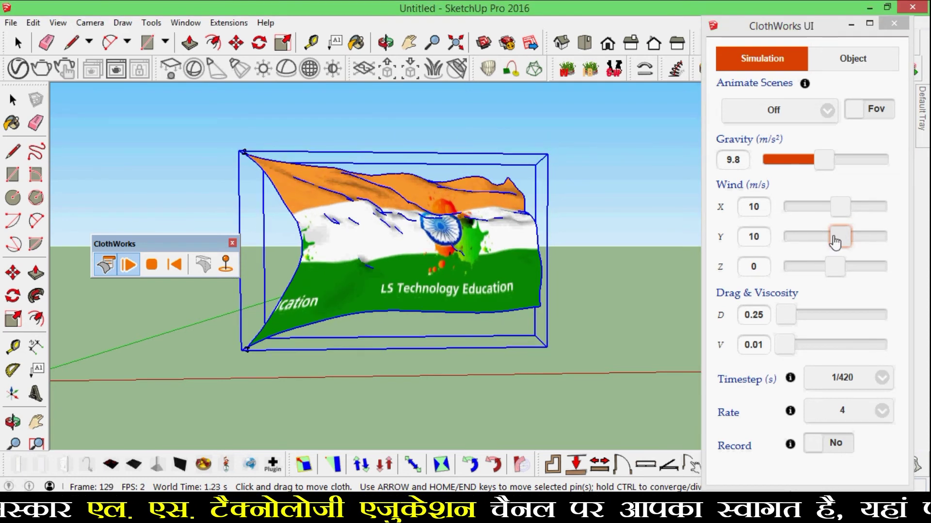
drag(835, 243, 828, 242)
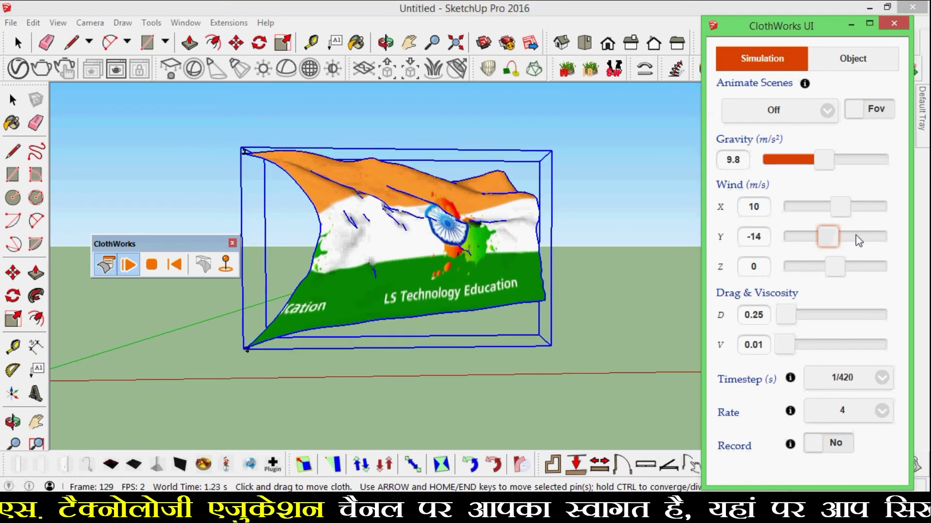
click(741, 238)
key(ctrl+a)
text(6)
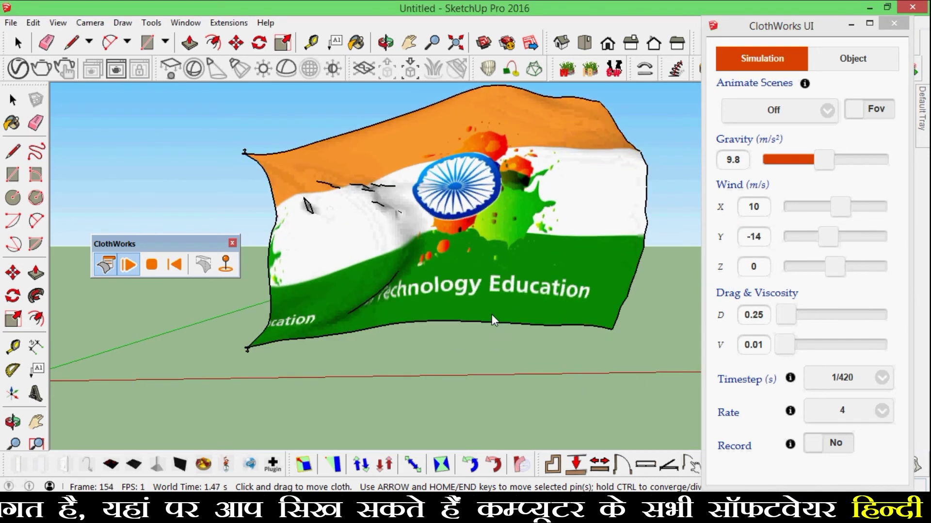
scroll(482, 364, down, 2)
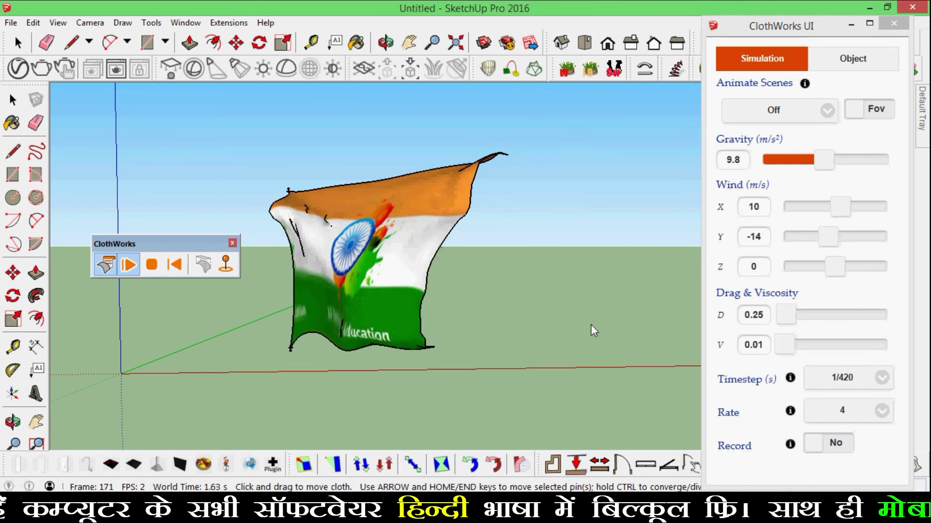
drag(825, 243, 834, 247)
click(549, 194)
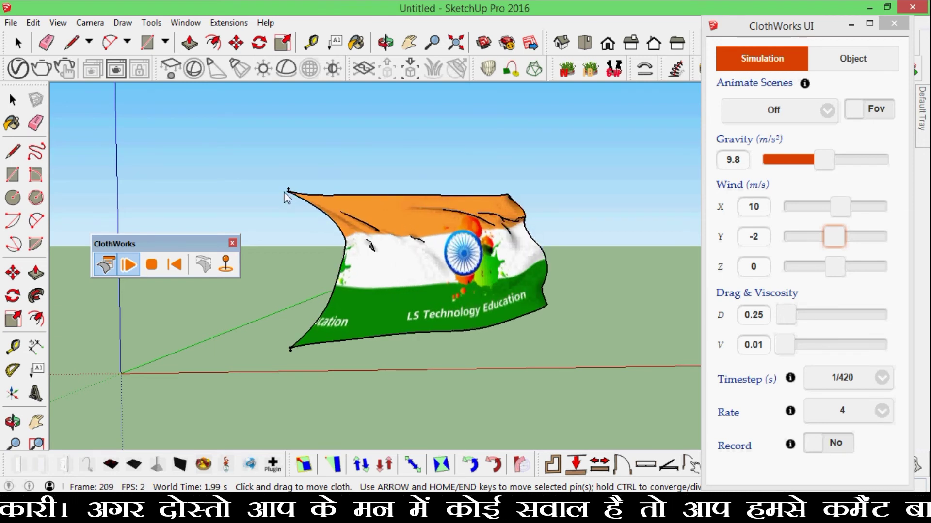
Draw a circle centred on the flag's pinned corner and push/pull it up into a cylinder
scroll(282, 203, up, 3)
scroll(286, 199, up, 2)
mouse_move(293, 193)
middle_down()
mouse_move(307, 210)
mouse_move(300, 214)
mouse_move(266, 191)
mouse_move(278, 190)
middle_up()
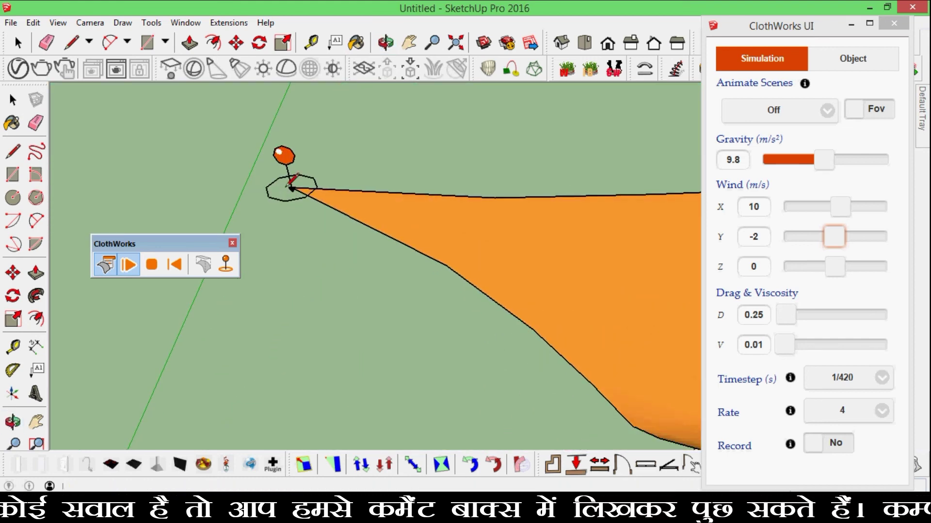
key(c)
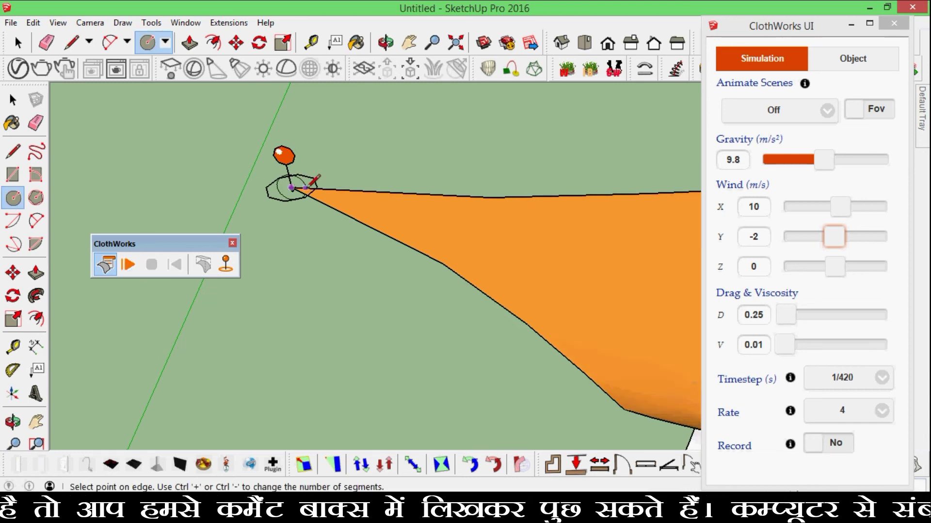
middle_drag(306, 188, 291, 223)
click(270, 209)
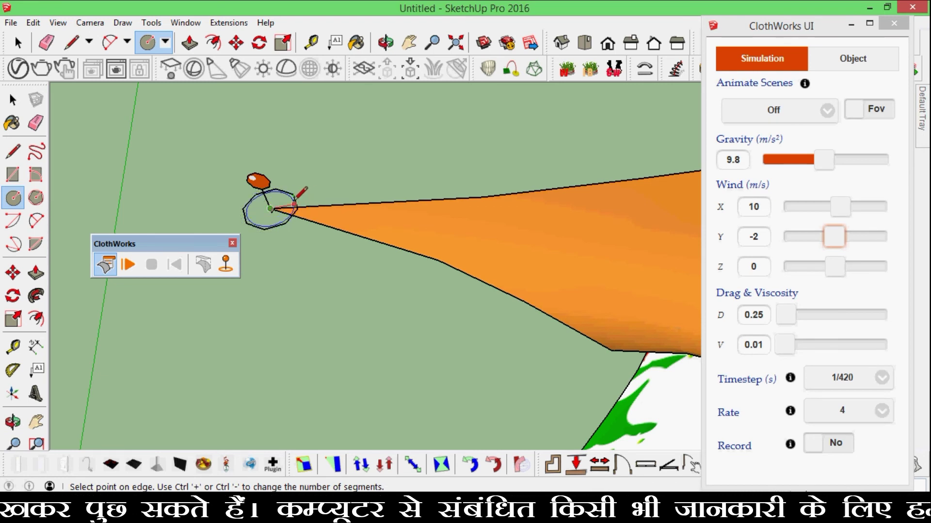
click(286, 208)
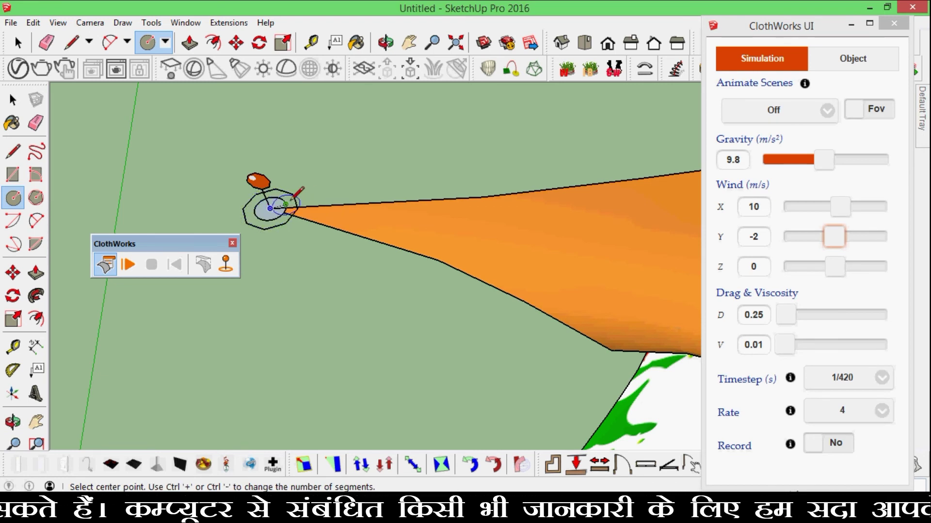
key(p)
drag(261, 206, 253, 184)
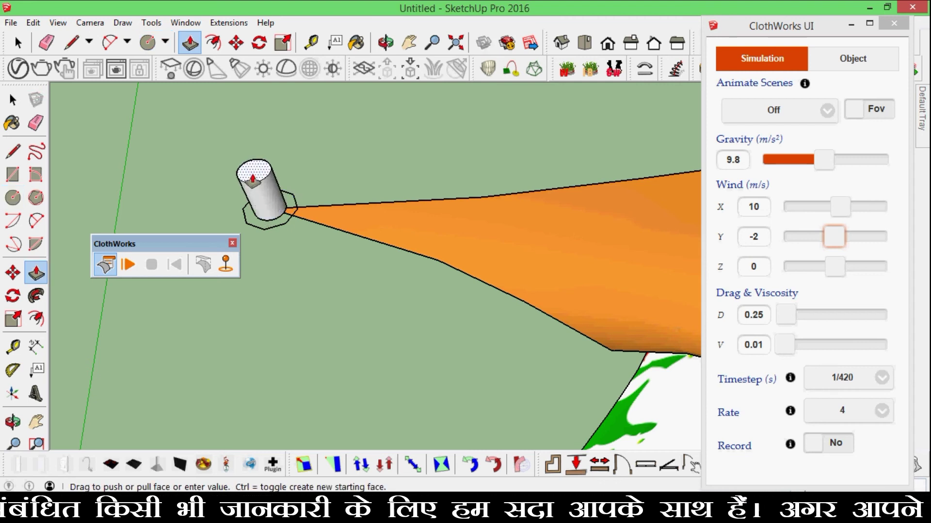
Pull the cylinder's bottom face down into a long pole and view it from the side
scroll(293, 270, down, 5)
middle_drag(310, 270, 283, 289)
scroll(291, 245, up, 4)
drag(295, 256, 286, 296)
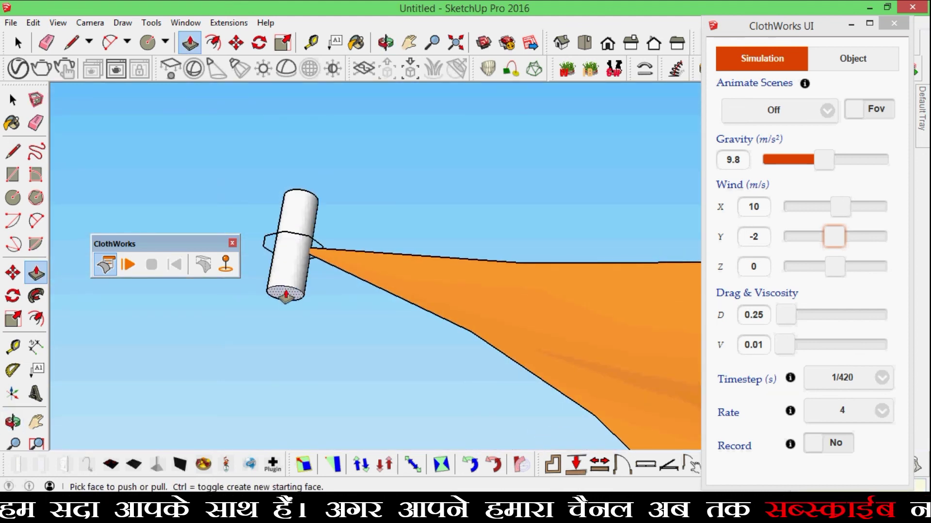
middle_drag(286, 295, 477, 311)
scroll(362, 234, down, 3)
scroll(380, 328, up, 3)
scroll(431, 301, up, 3)
scroll(431, 301, down, 3)
Restart the ClothWorks simulation so the flag waves from the new pole
click(129, 264)
click(136, 270)
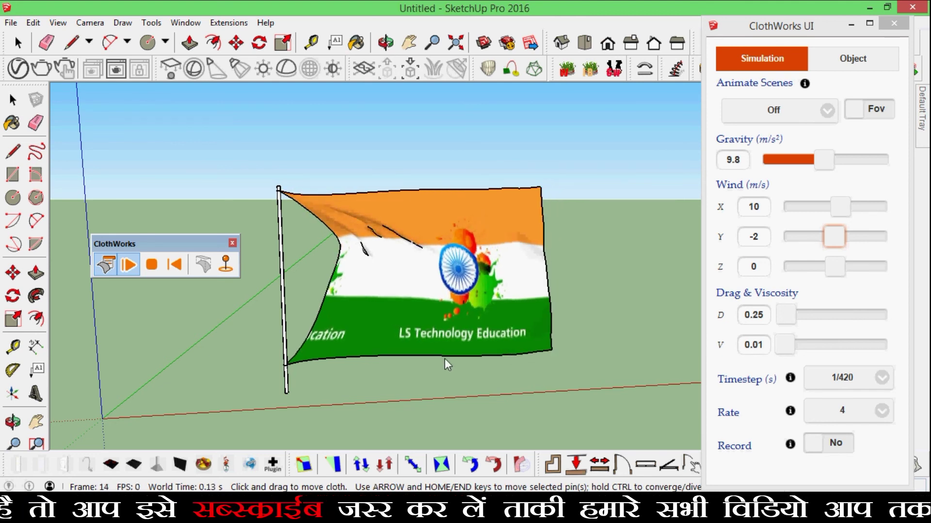
drag(569, 342, 582, 326)
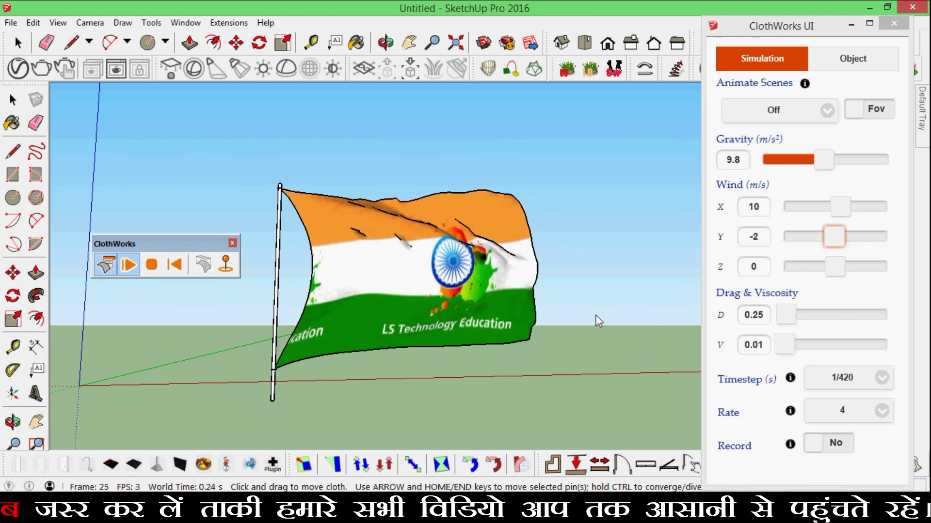
Close the ClothWorks UI window and orbit around the flag on its pole
click(892, 26)
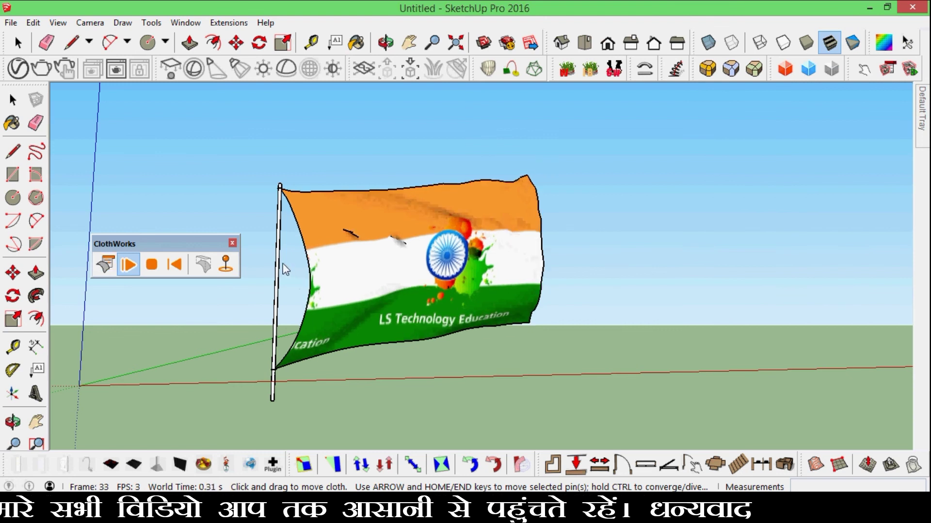
scroll(285, 264, up, 2)
scroll(259, 271, down, 1)
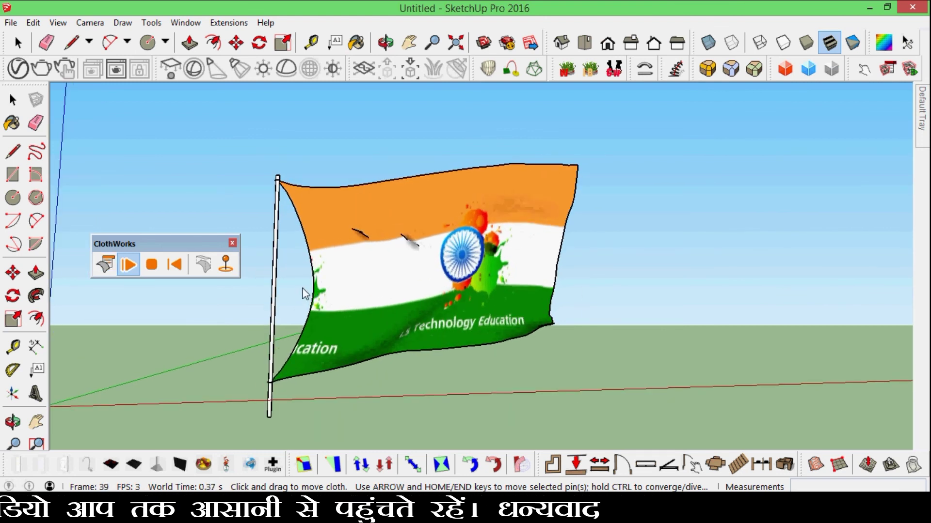
middle_drag(337, 300, 374, 292)
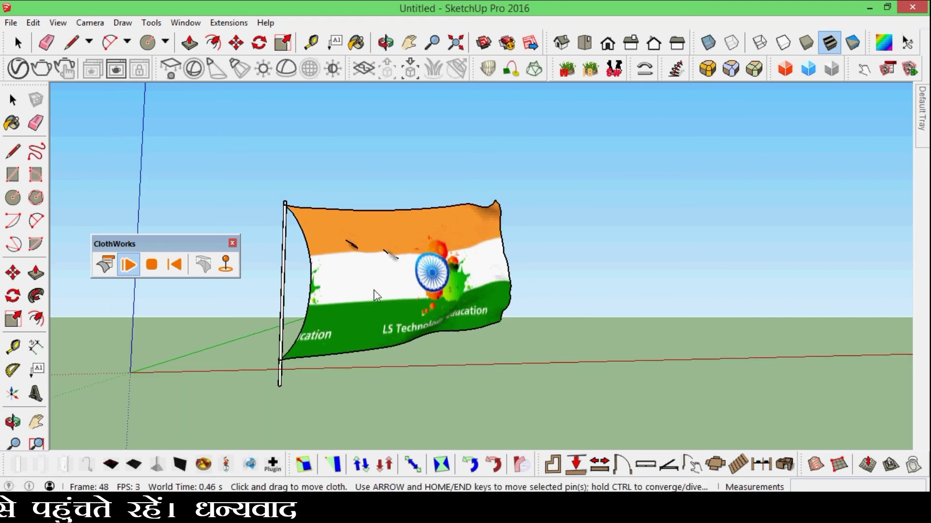